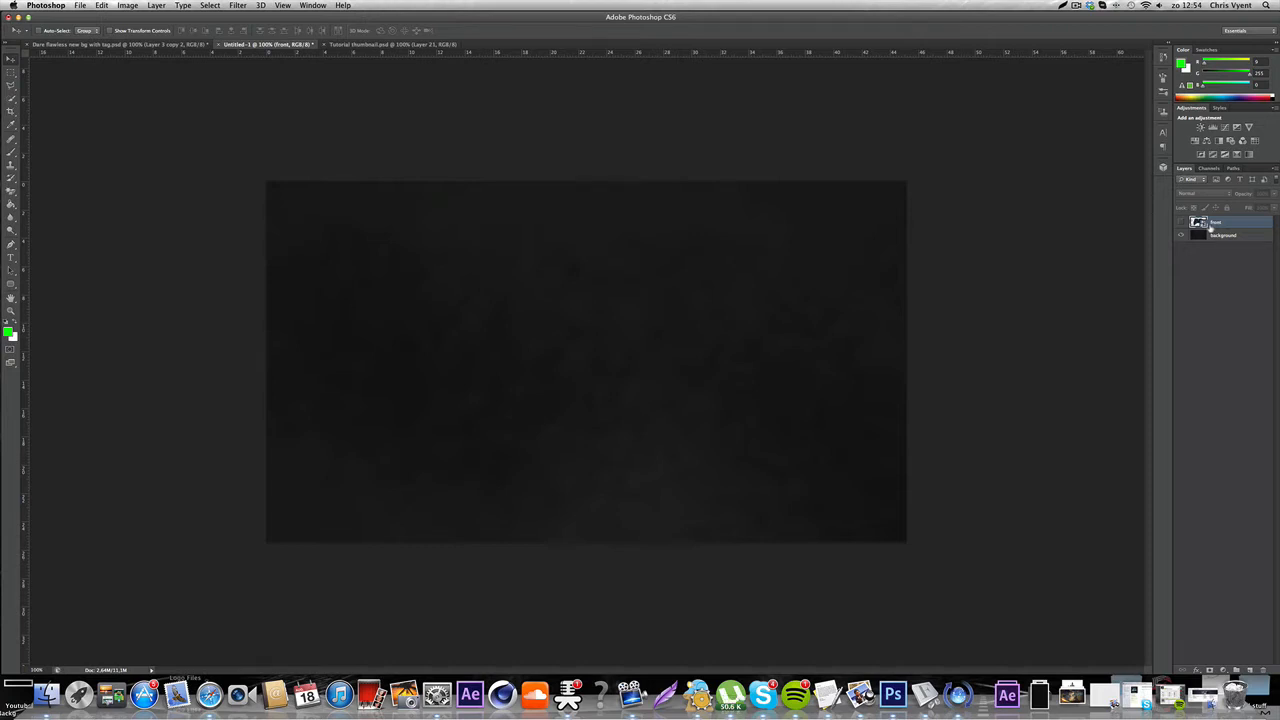
# - Make the front layer with the controller photo visible and set the Pen tool to Path mode
pyautogui.click(1182, 222)
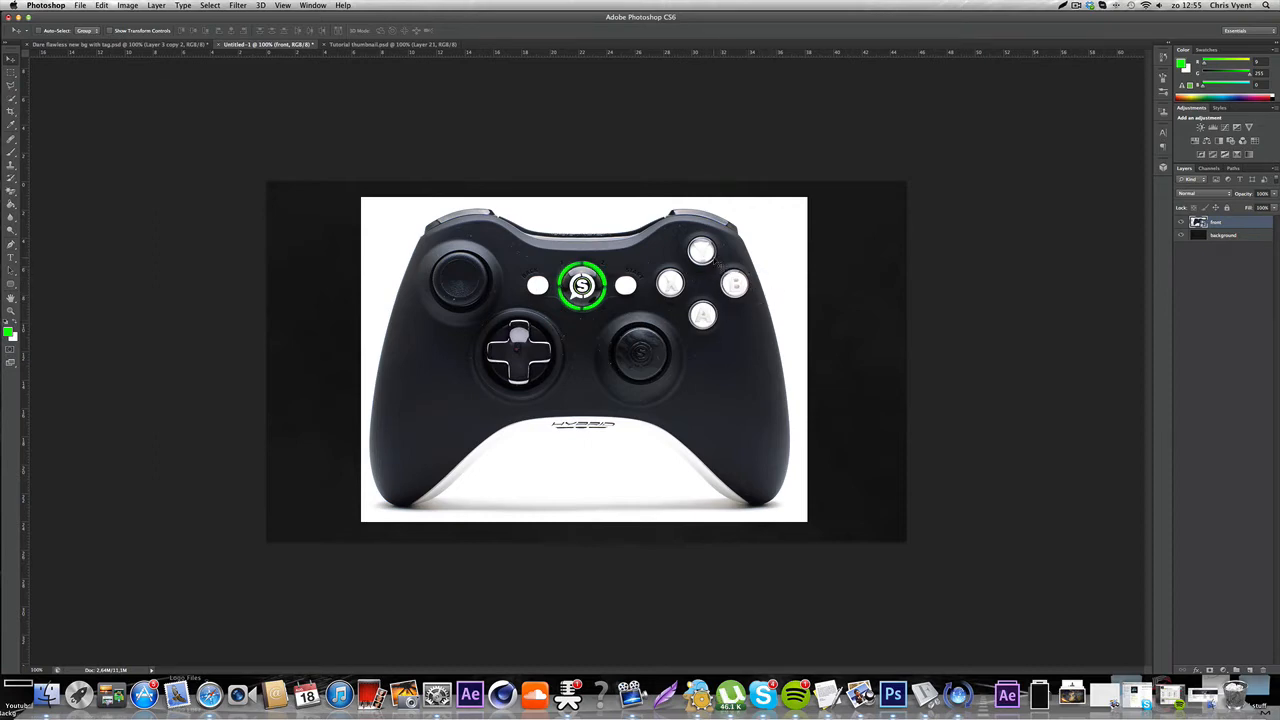
pyautogui.click(12, 310)
pyautogui.click(11, 310)
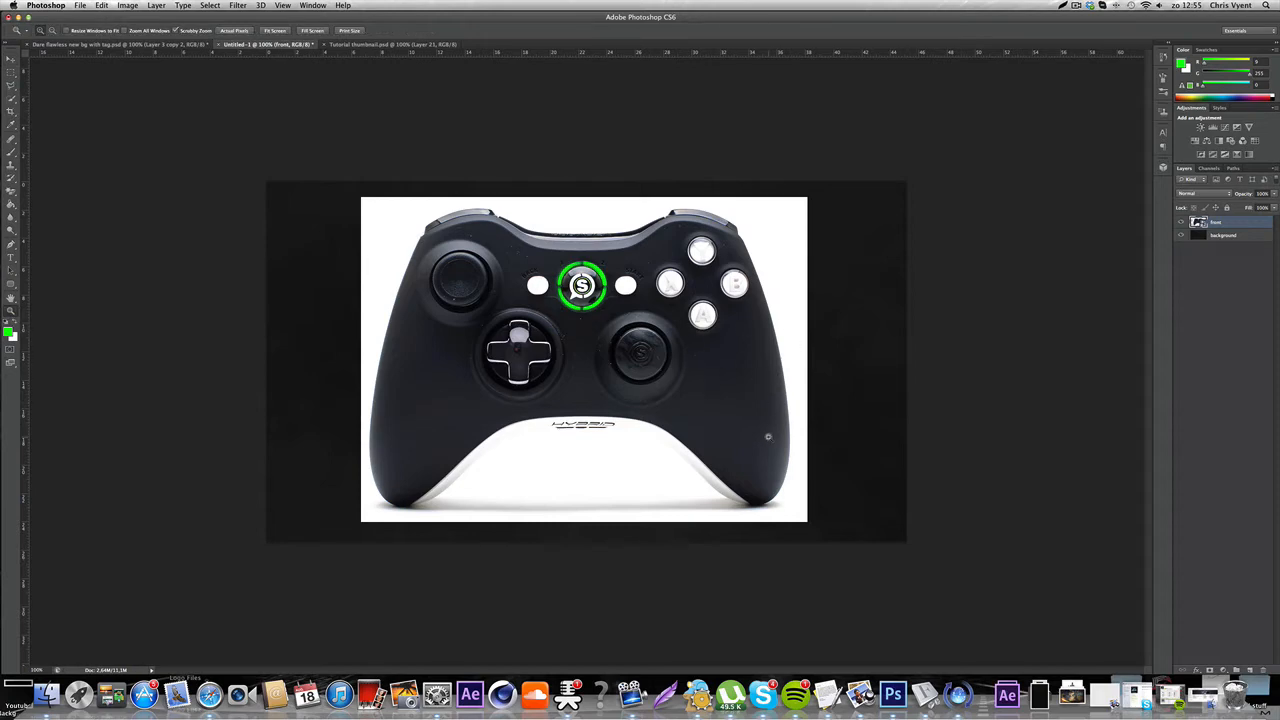
pyautogui.moveTo(768, 436); pyautogui.dragTo(788, 404)
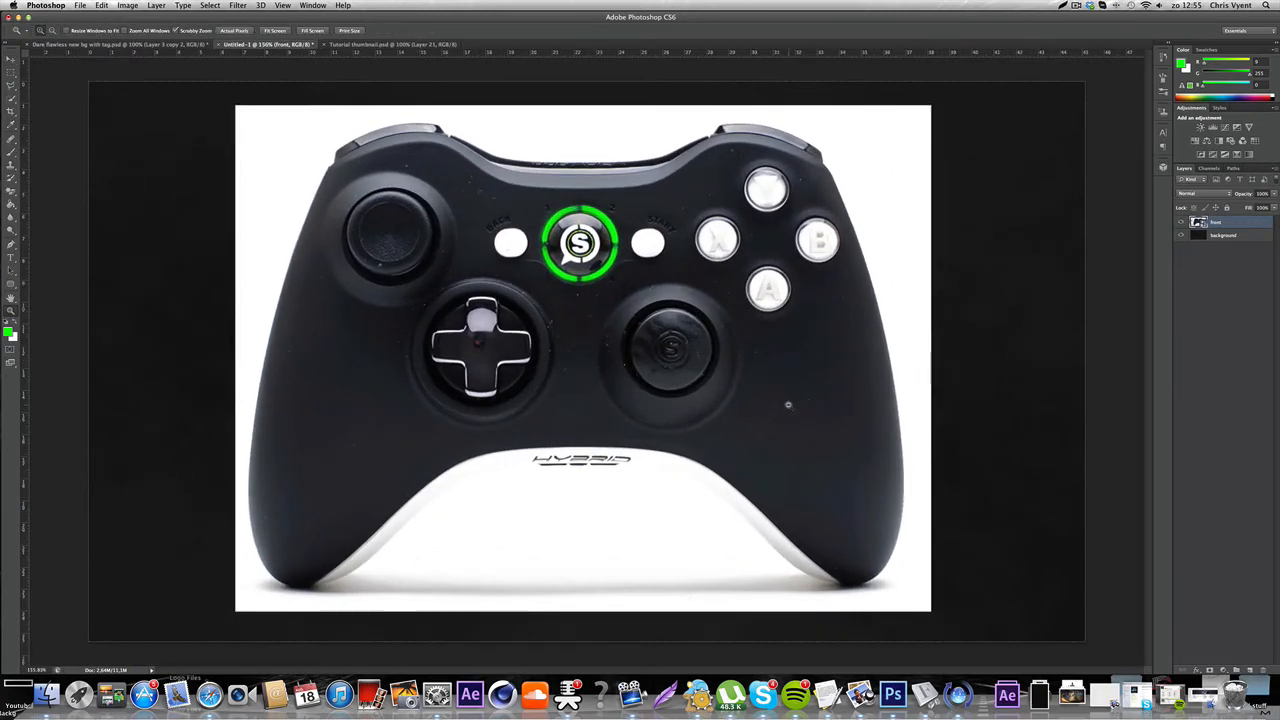
pyautogui.click(8, 245)
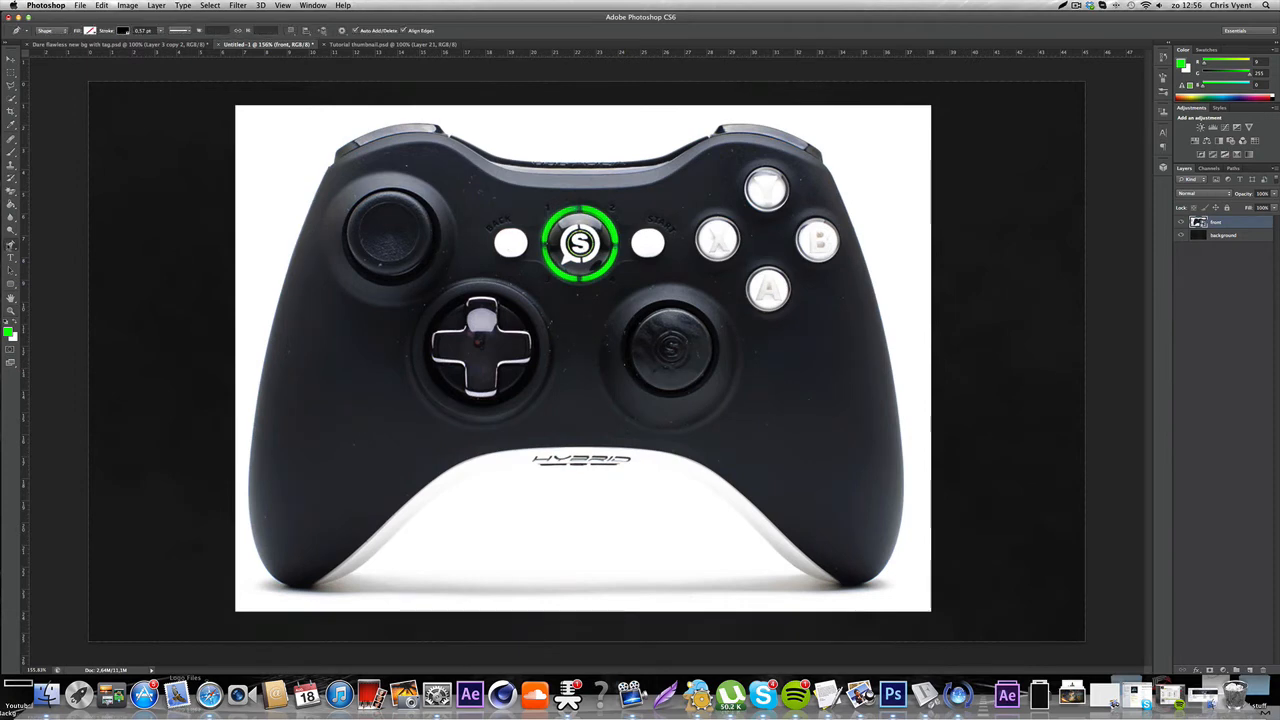
pyautogui.click(10, 244)
pyautogui.click(45, 242)
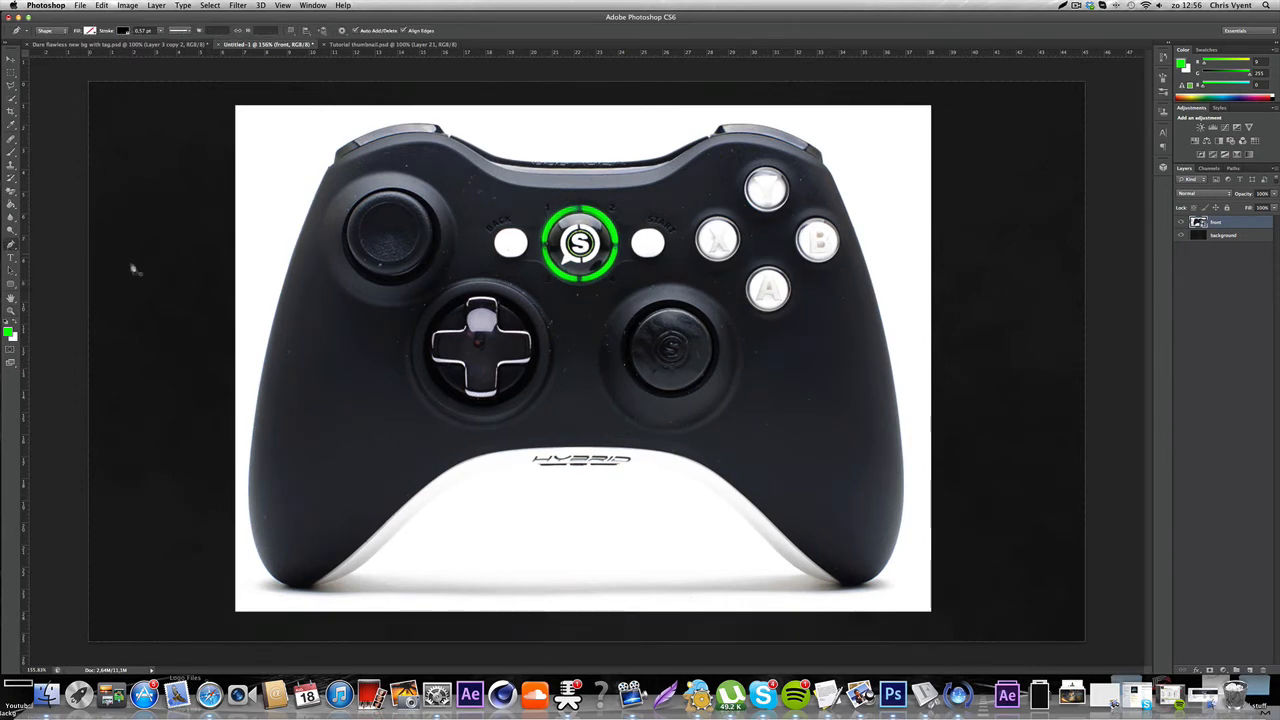
pyautogui.click(48, 31)
pyautogui.click(47, 38)
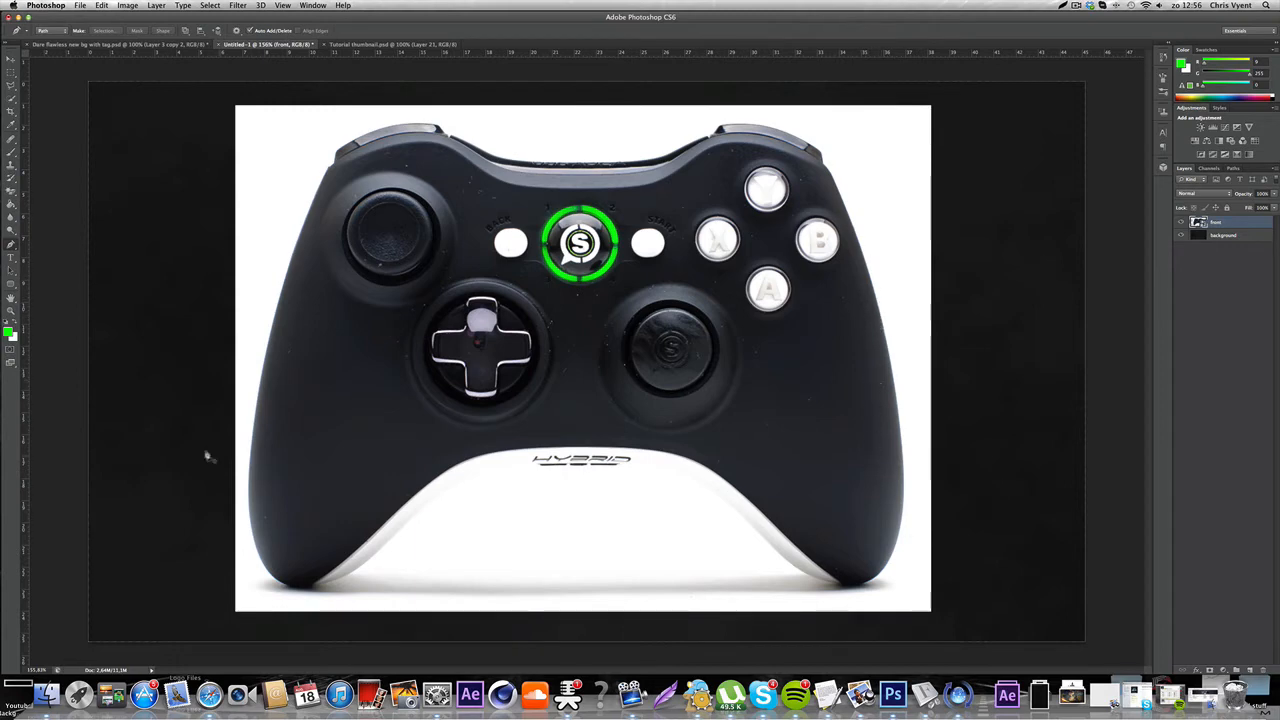
# - Start a path at the bottom tip of the controller's right grip and trace up the grip's inner edge
pyautogui.click(11, 311)
pyautogui.moveTo(929, 589); pyautogui.dragTo(937, 571)
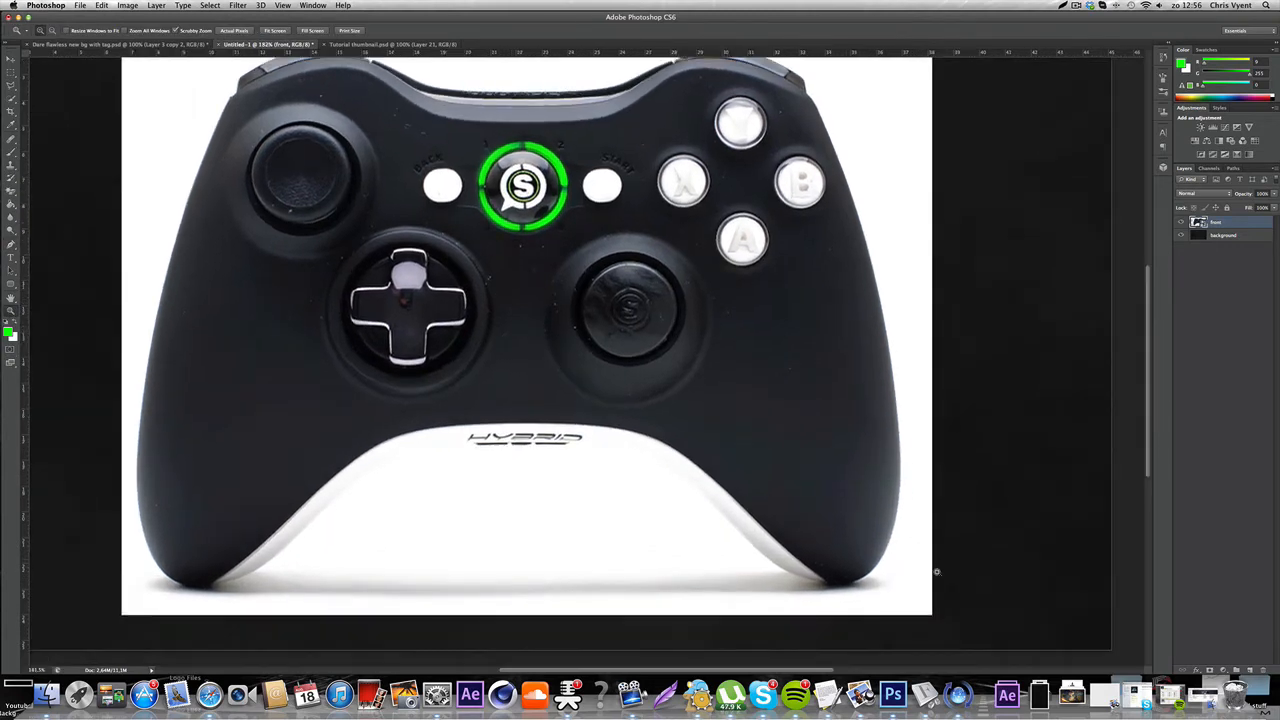
pyautogui.hscroll(3, 939, 566)
pyautogui.click(11, 245)
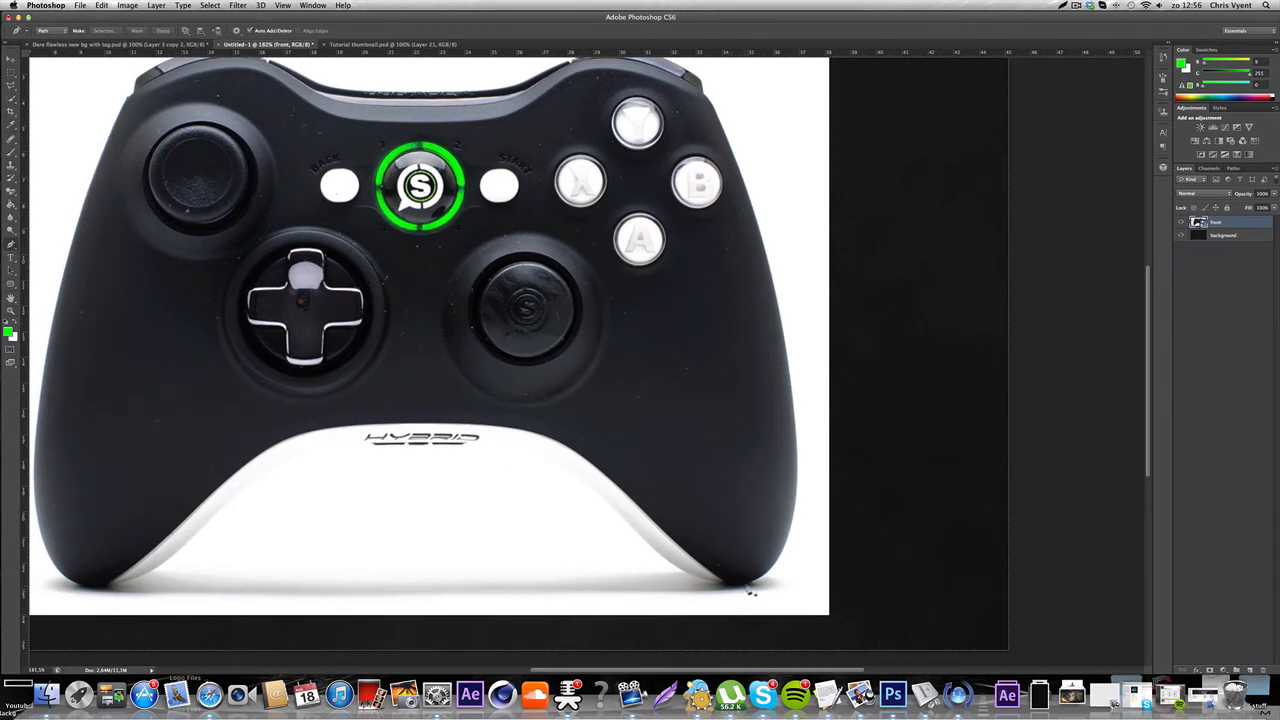
pyautogui.click(752, 590)
pyautogui.scroll(1, 752, 590)
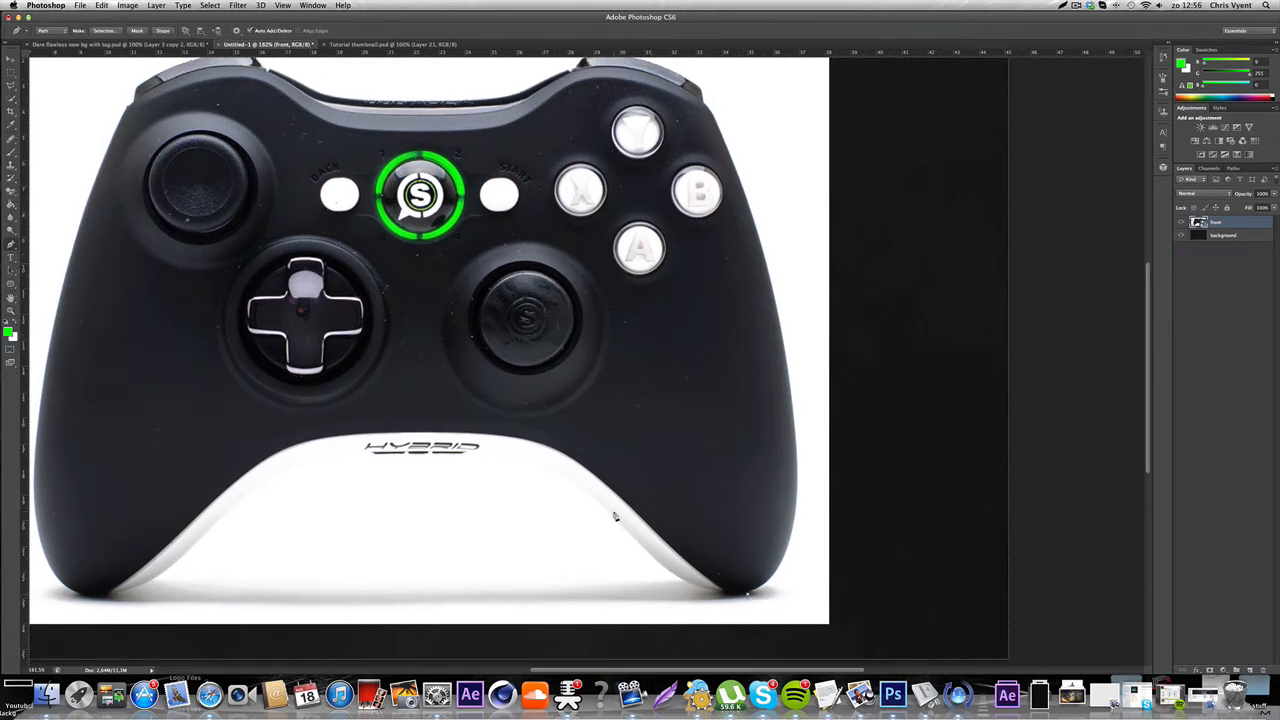
pyautogui.moveTo(608, 513); pyautogui.dragTo(698, 609)
pyautogui.keyDown('alt'); pyautogui.click(608, 513); pyautogui.keyUp('alt')
pyautogui.scroll(2, 540, 446)
pyautogui.hscroll(-2, 534, 478)
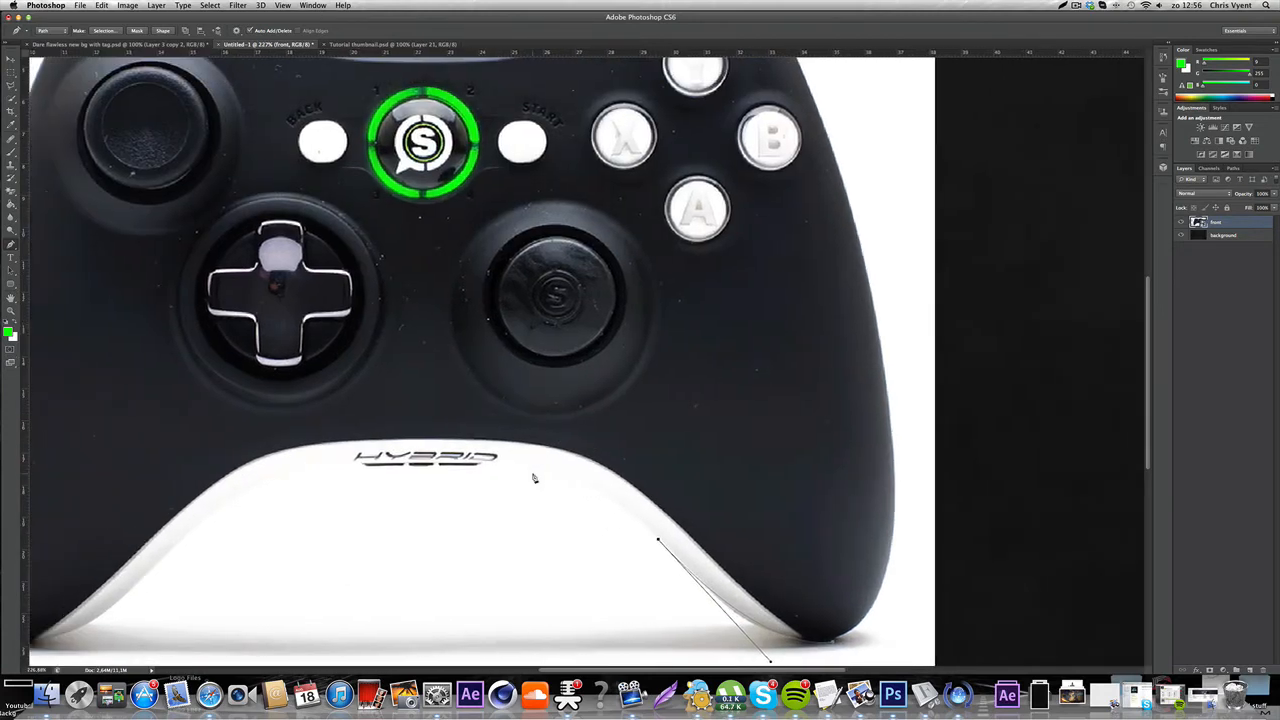
# - Continue the path with curved anchor points along the lower edge beneath the HYBRID logo
pyautogui.hscroll(-1, 534, 478)
pyautogui.moveTo(536, 464); pyautogui.dragTo(419, 457)
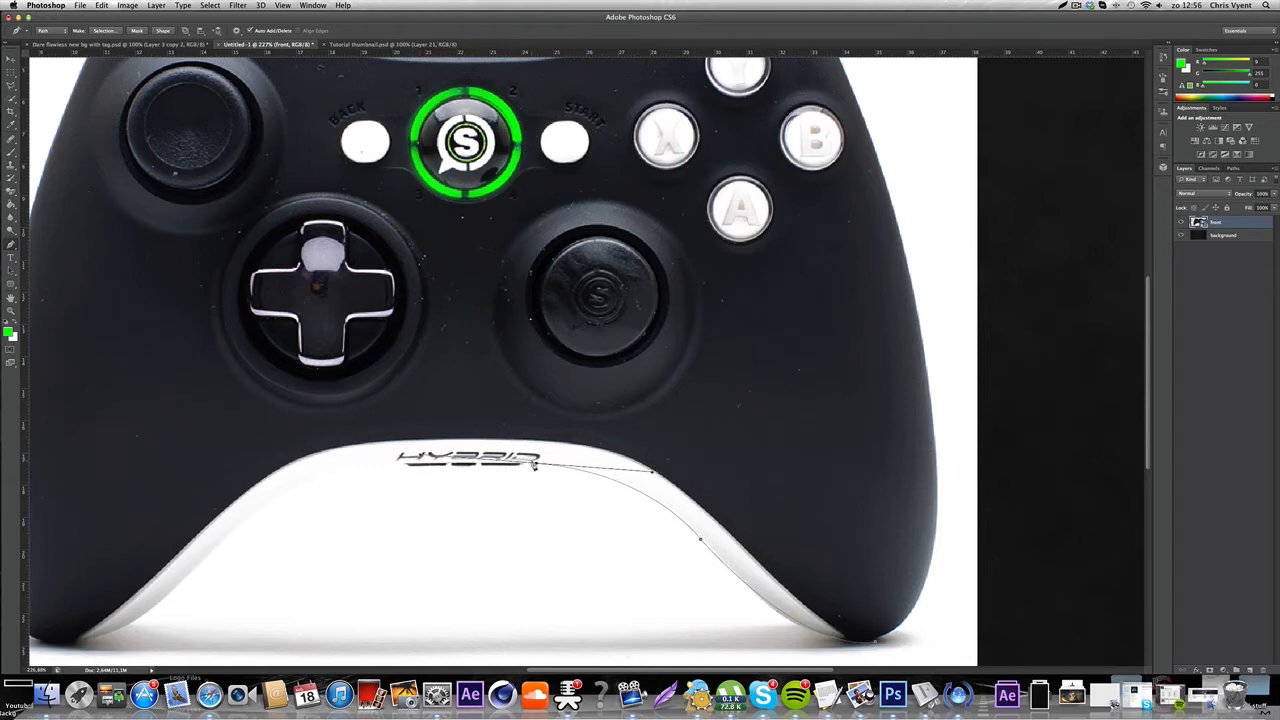
pyautogui.keyDown('alt'); pyautogui.click(536, 463); pyautogui.keyUp('alt')
pyautogui.moveTo(384, 465); pyautogui.dragTo(318, 461)
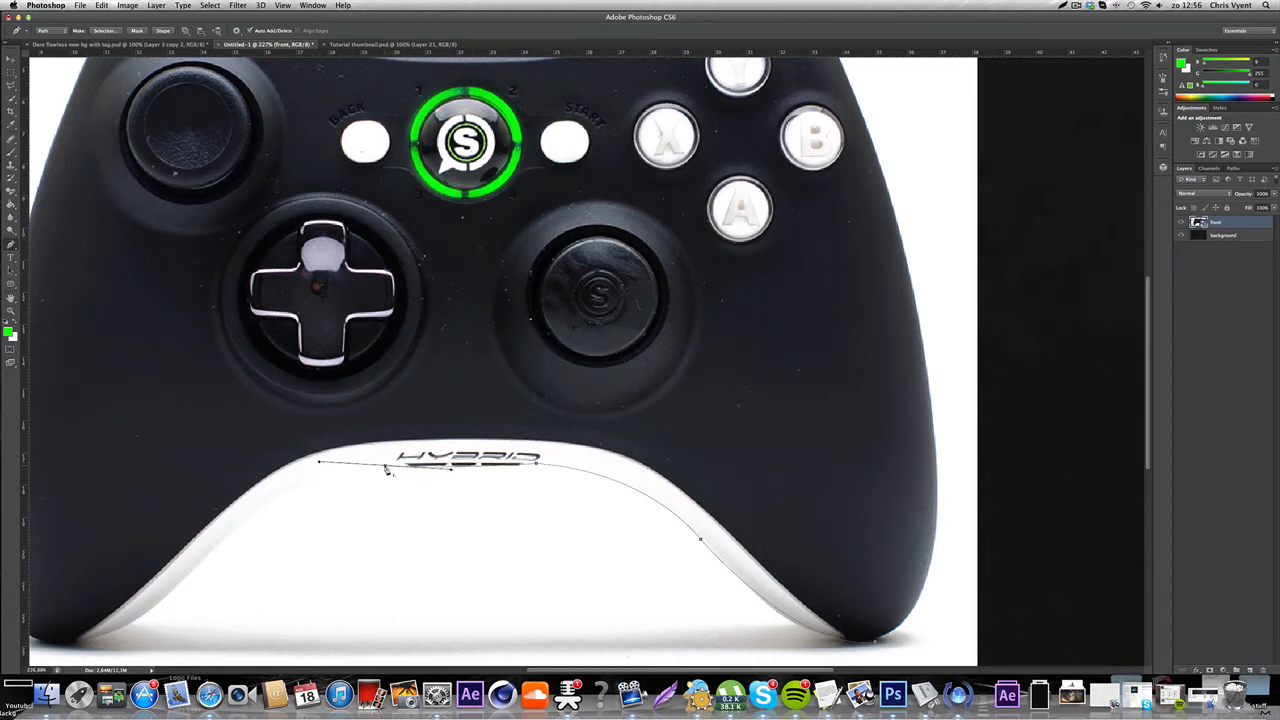
pyautogui.keyDown('alt'); pyautogui.click(385, 465); pyautogui.keyUp('alt')
# - Trace the path down the inner edge of the left grip to its bottom tip, redoing the misplaced tip anchor
pyautogui.hscroll(-3, 391, 471)
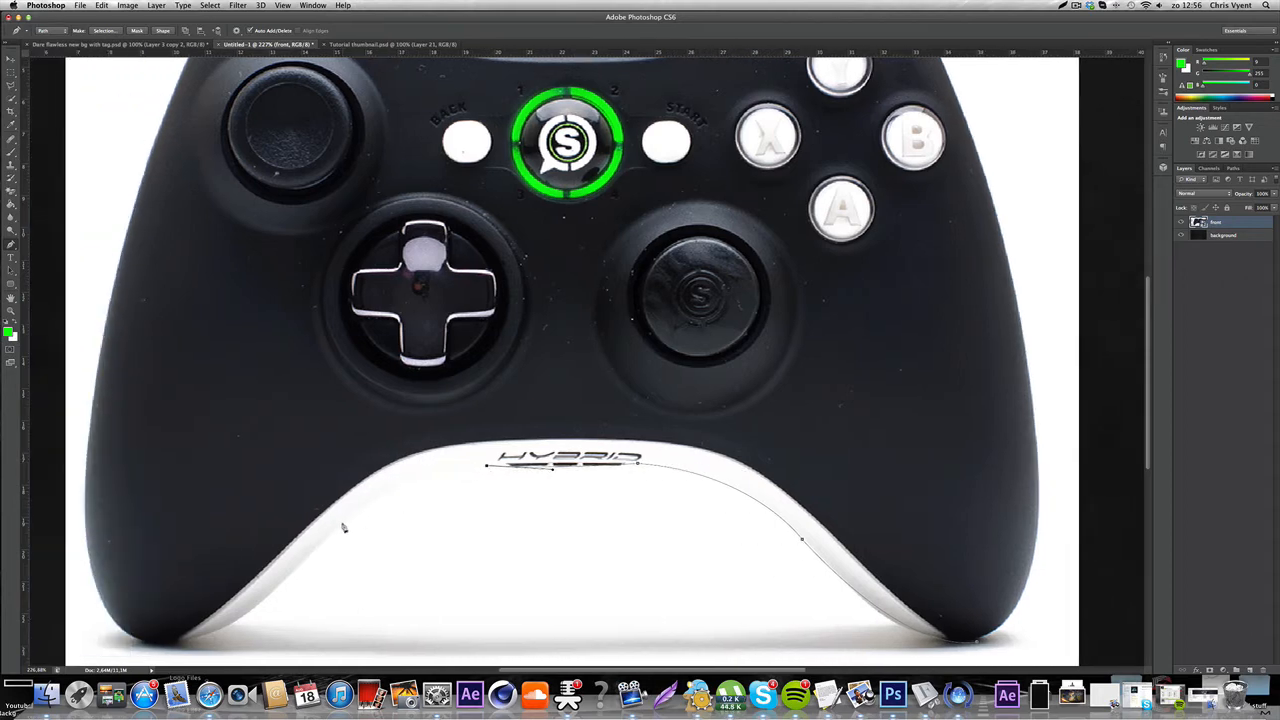
pyautogui.moveTo(343, 527); pyautogui.dragTo(273, 590)
pyautogui.keyDown('alt'); pyautogui.click(344, 526); pyautogui.keyUp('alt')
pyautogui.scroll(-3, 460, 472)
pyautogui.hscroll(-1, 460, 472)
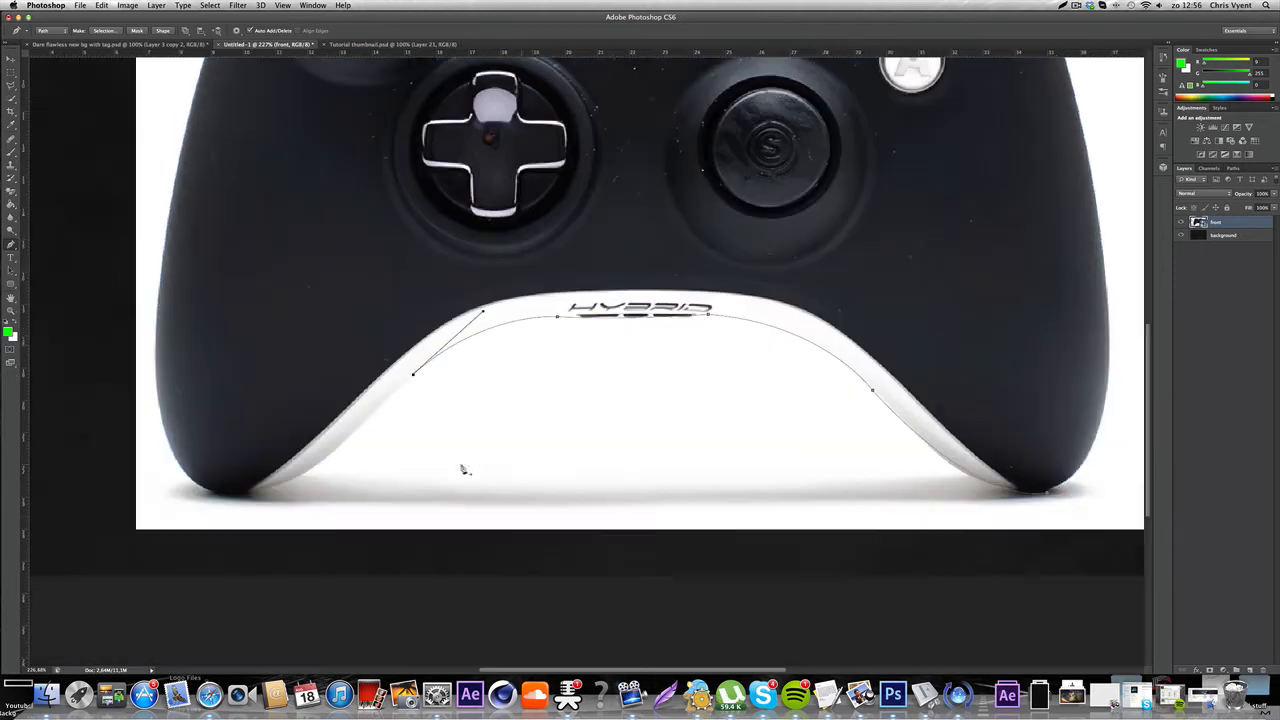
pyautogui.scroll(-2, 463, 469)
pyautogui.hscroll(-2, 463, 469)
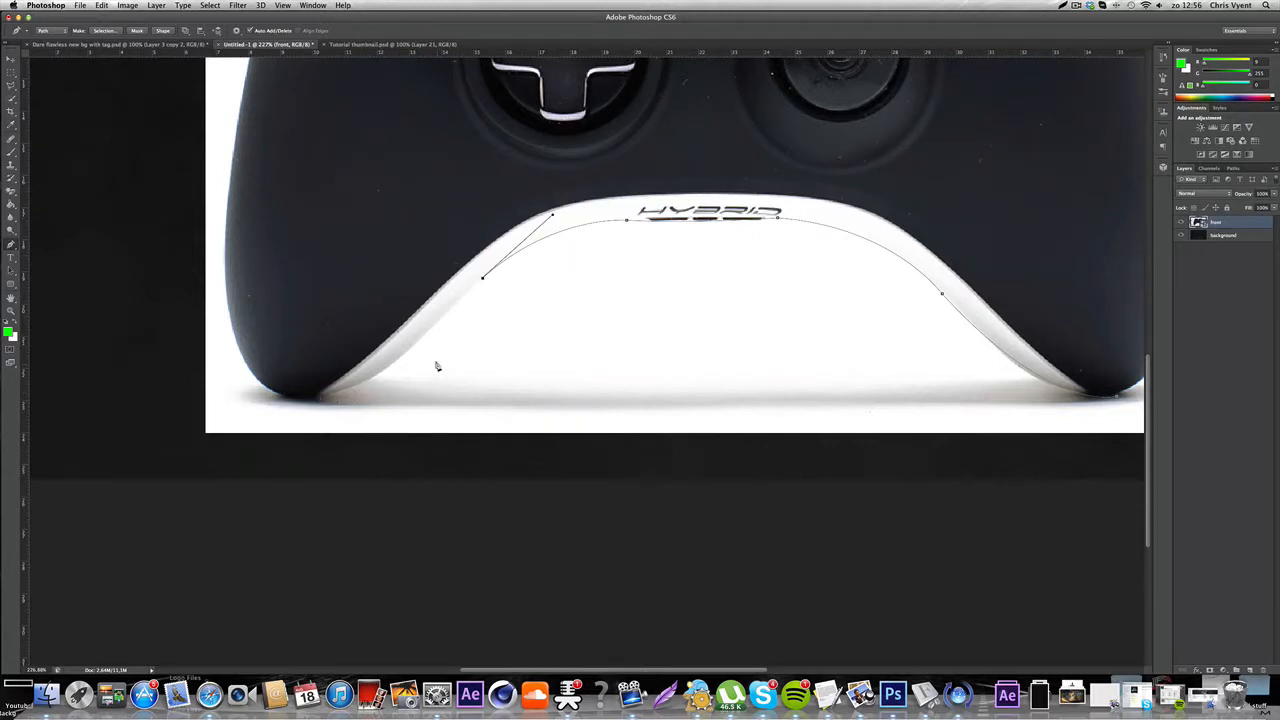
pyautogui.moveTo(309, 400); pyautogui.dragTo(217, 415)
pyautogui.press('super+z')
pyautogui.moveTo(337, 395); pyautogui.dragTo(263, 421)
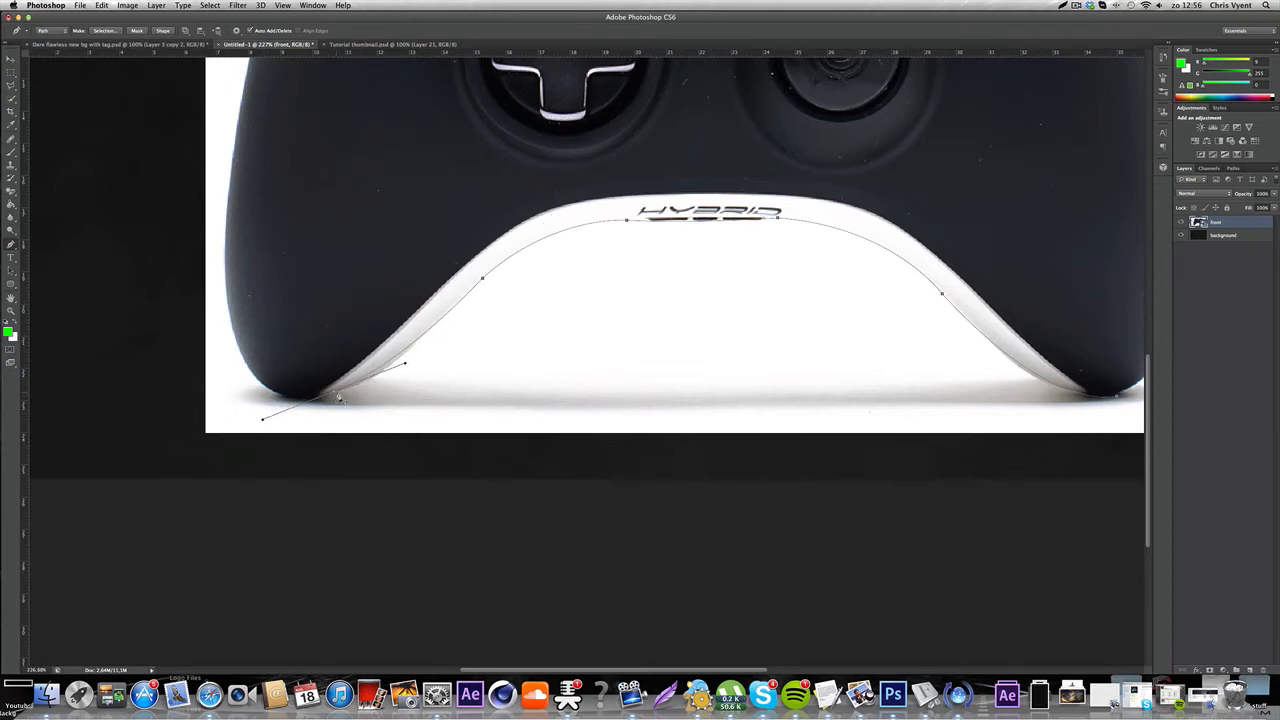
pyautogui.keyDown('alt'); pyautogui.click(337, 396); pyautogui.keyUp('alt')
# - Trace the path around the left grip's tip and up the controller's outer left side to the left bumper
pyautogui.scroll(2, 454, 336)
pyautogui.scroll(6, 454, 336)
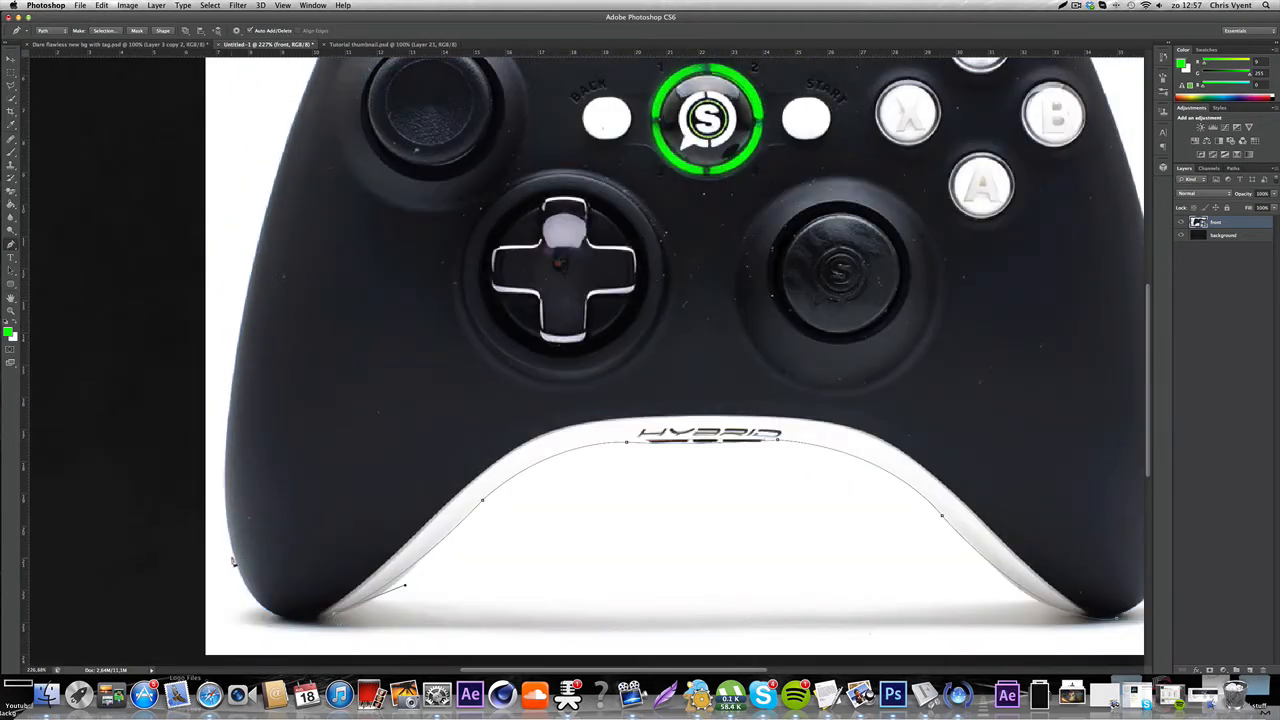
pyautogui.moveTo(236, 559); pyautogui.dragTo(213, 467)
pyautogui.keyDown('alt'); pyautogui.click(235, 559); pyautogui.keyUp('alt')
pyautogui.scroll(1, 272, 511)
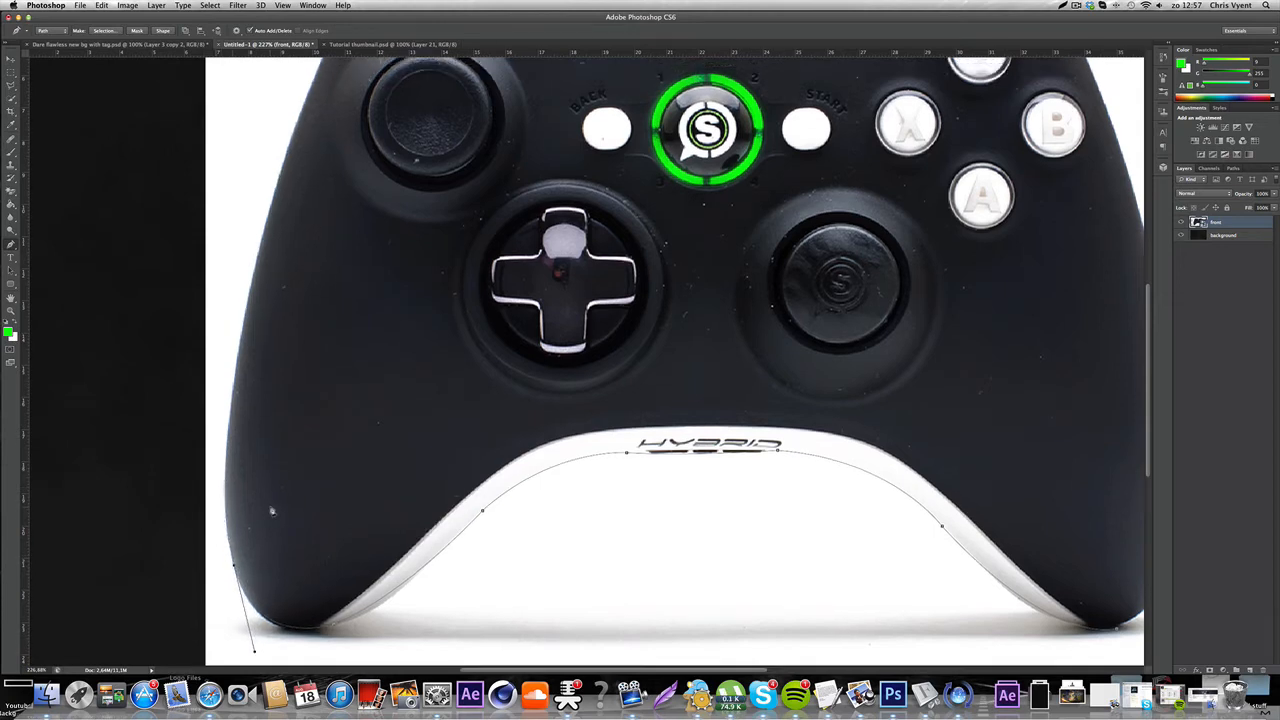
pyautogui.moveTo(252, 295); pyautogui.dragTo(286, 128)
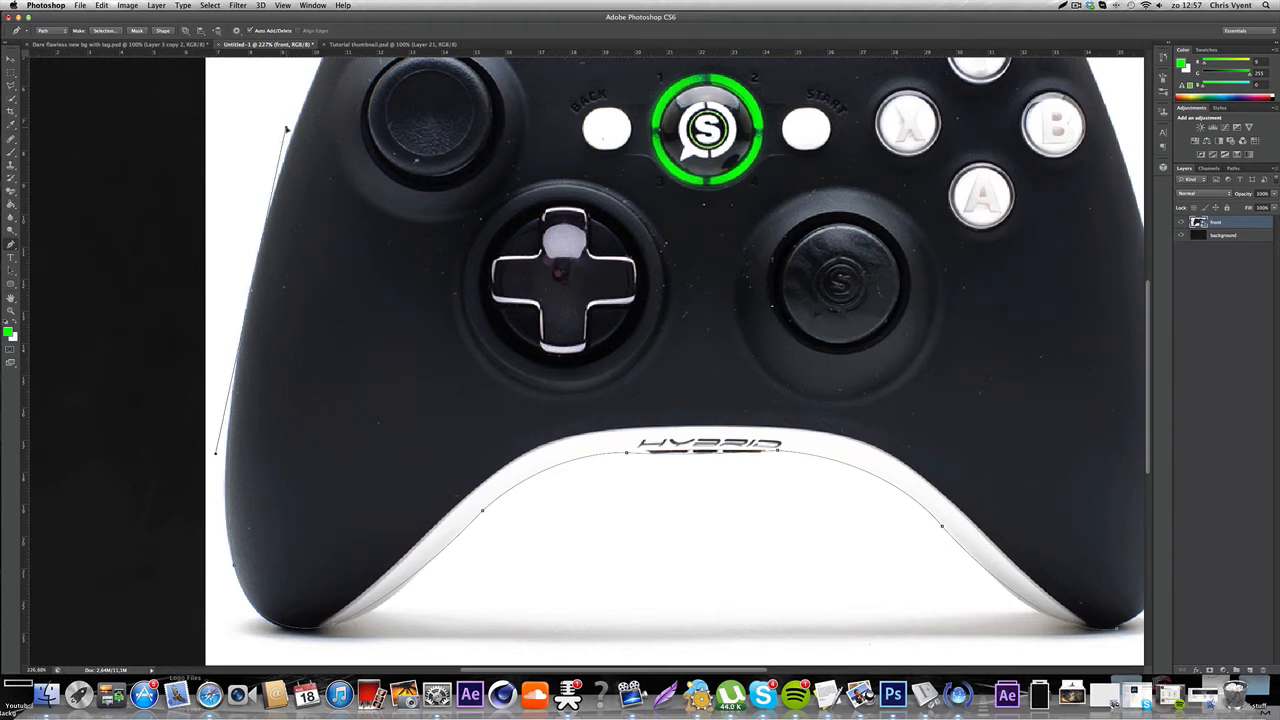
pyautogui.keyDown('alt'); pyautogui.click(251, 291); pyautogui.keyUp('alt')
pyautogui.scroll(5, 291, 320)
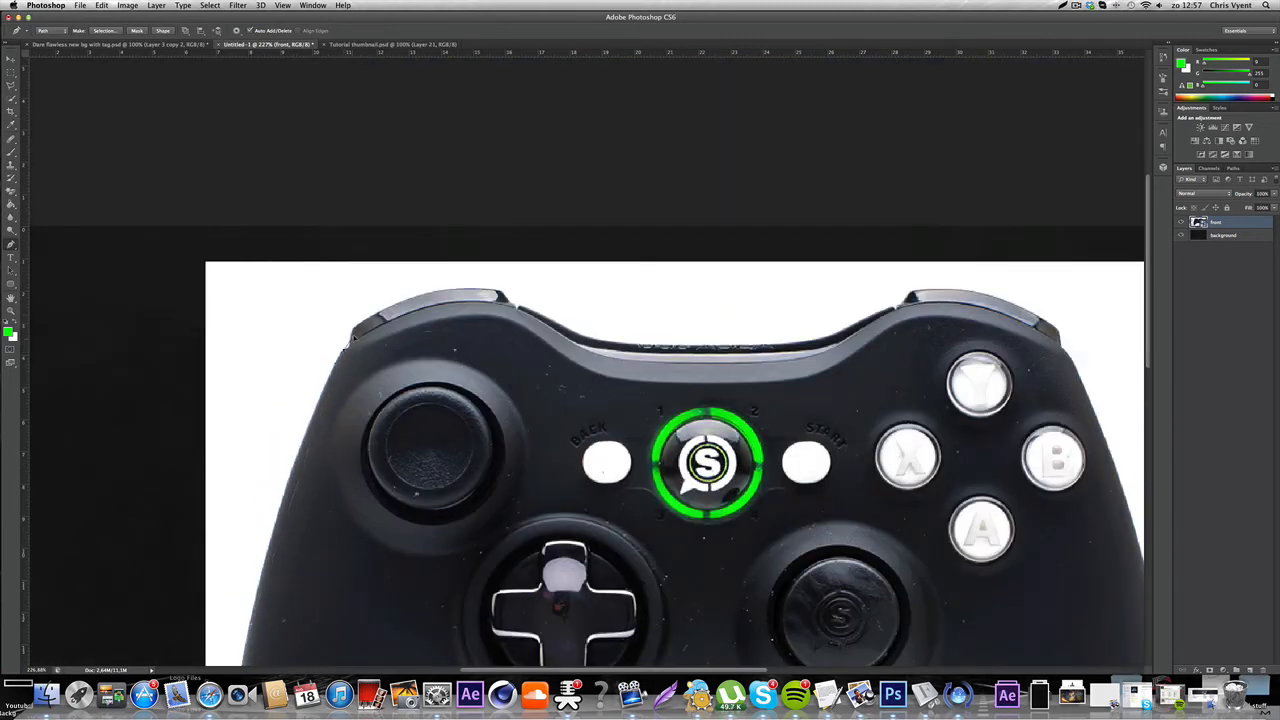
pyautogui.moveTo(345, 349); pyautogui.dragTo(384, 284)
pyautogui.keyDown('alt'); pyautogui.click(349, 351); pyautogui.keyUp('alt')
# - Continue the path over the left bumper and along the controller's dipped top edge to the right bumper
pyautogui.scroll(3, 460, 428)
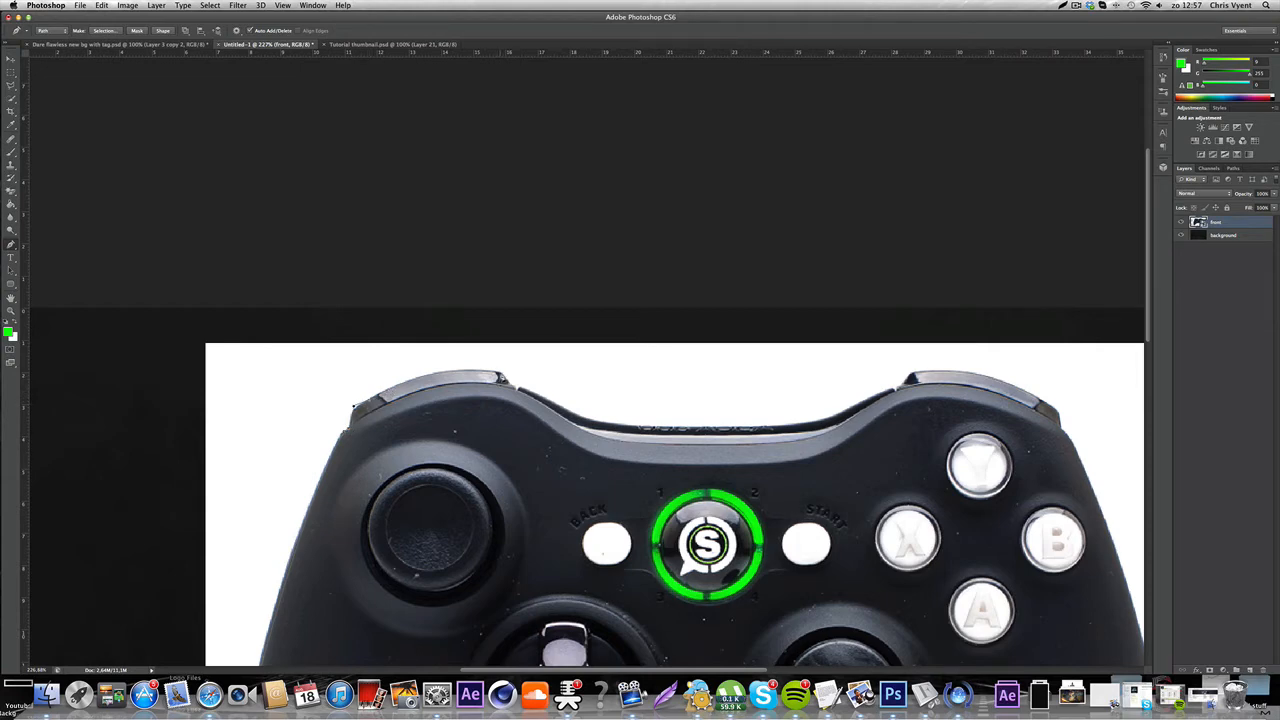
pyautogui.moveTo(500, 376)
pyautogui.mouseDown()
pyautogui.moveTo(588, 394)
pyautogui.moveTo(506, 378)
pyautogui.mouseUp()
pyautogui.click(510, 386)
pyautogui.moveTo(578, 418); pyautogui.dragTo(617, 435)
pyautogui.keyDown('alt'); pyautogui.click(578, 416); pyautogui.keyUp('alt')
pyautogui.hscroll(3, 648, 450)
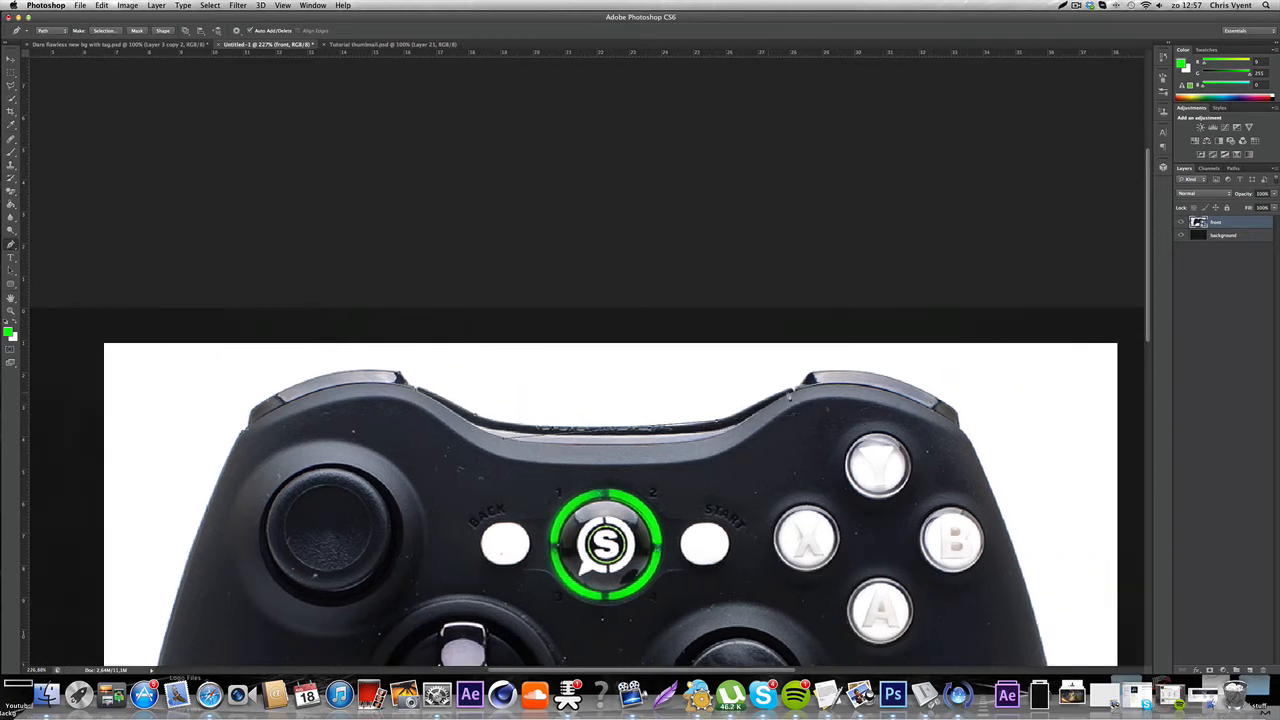
pyautogui.click(790, 389)
# - Trace the path over the right bumper to its outer corner, redoing the first curved anchor on top of it
pyautogui.moveTo(851, 373); pyautogui.dragTo(892, 379)
pyautogui.press('super+z')
pyautogui.moveTo(850, 375); pyautogui.dragTo(889, 378)
pyautogui.hscroll(4, 850, 377)
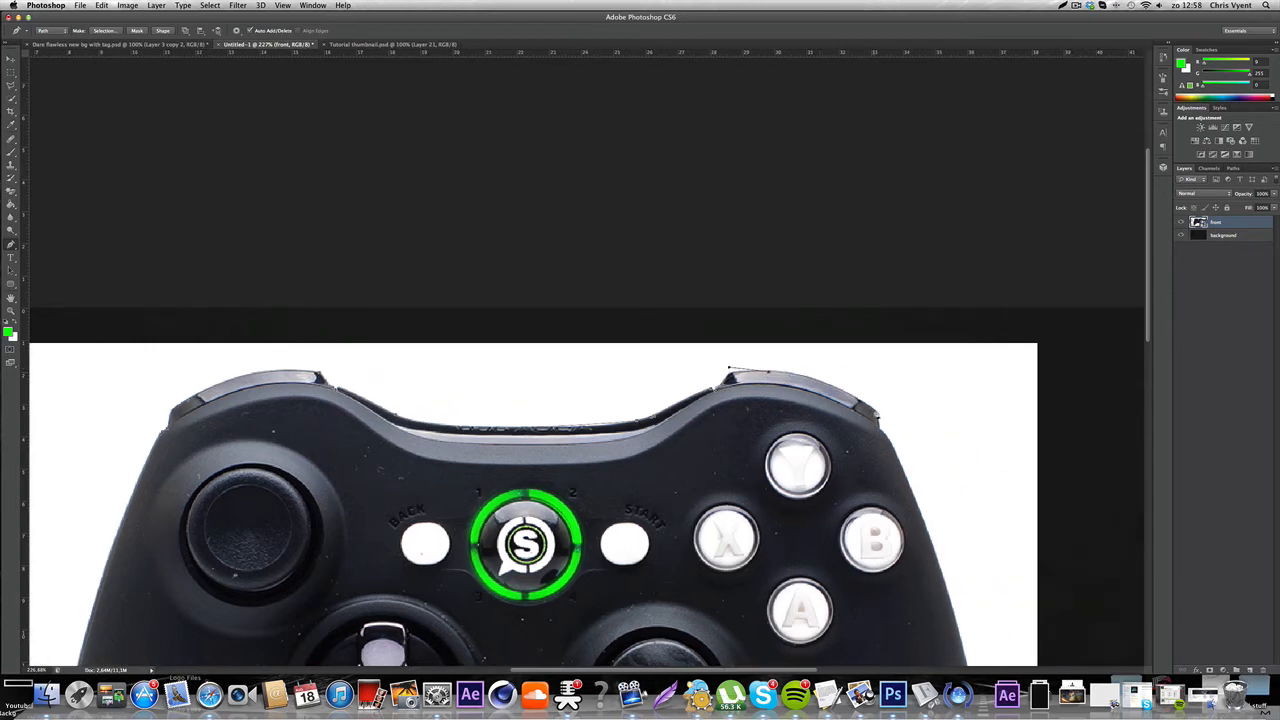
pyautogui.moveTo(877, 412); pyautogui.dragTo(928, 450)
pyautogui.keyDown('alt'); pyautogui.click(878, 413); pyautogui.keyUp('alt')
pyautogui.click(879, 428)
# - Trace the path down the controller's outer right side and close it at the right grip's bottom tip
pyautogui.scroll(-3, 884, 430)
pyautogui.hscroll(2, 884, 430)
pyautogui.moveTo(872, 428); pyautogui.dragTo(905, 535)
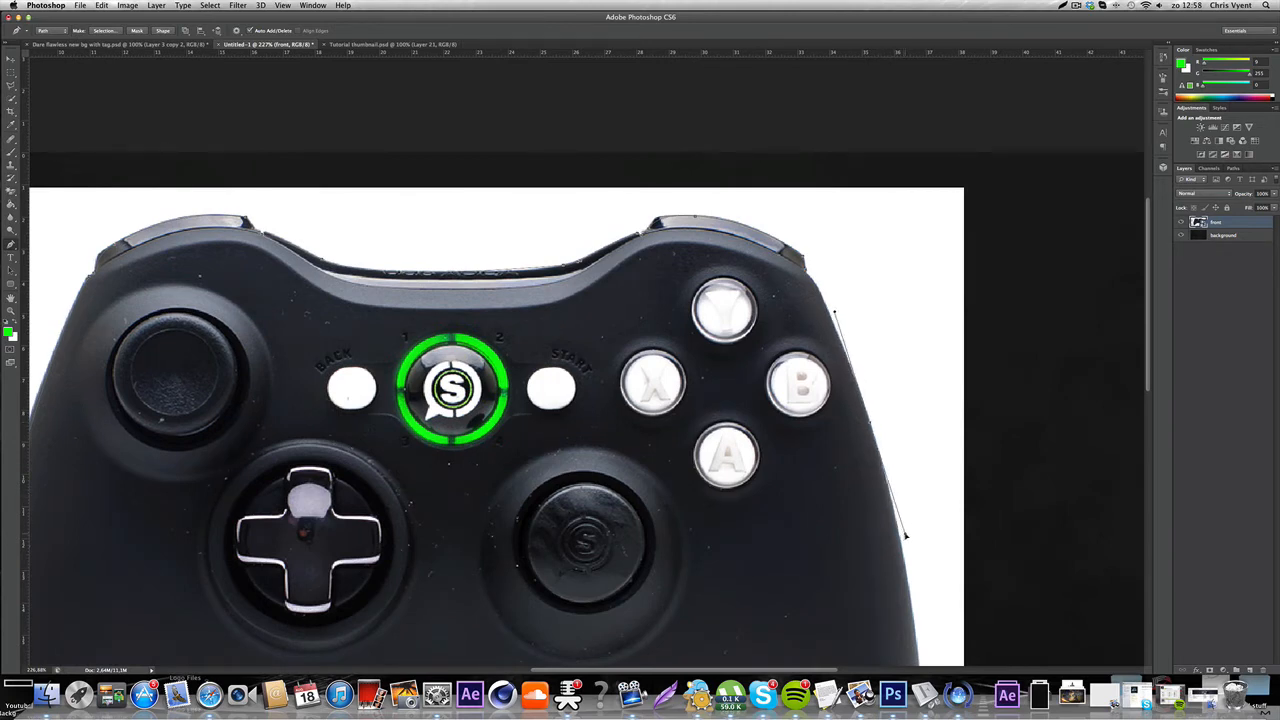
pyautogui.keyDown('alt'); pyautogui.click(871, 425); pyautogui.keyUp('alt')
pyautogui.scroll(-6, 875, 430)
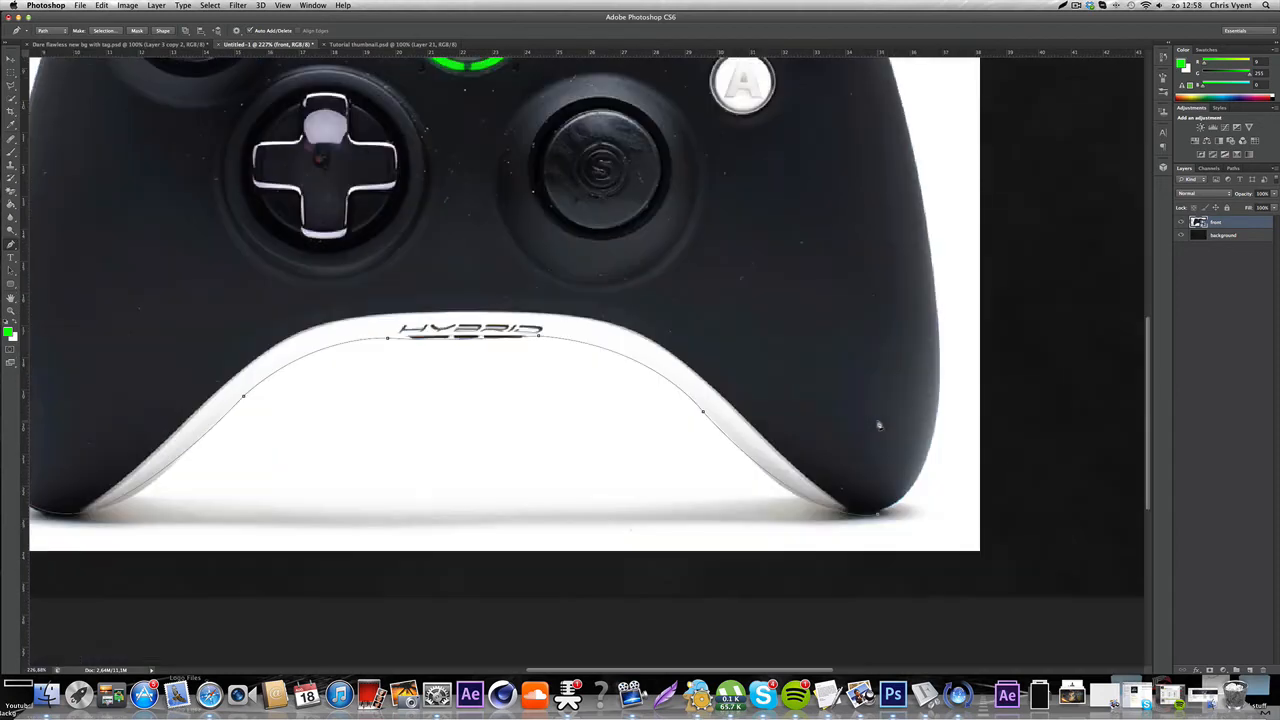
pyautogui.scroll(3, 875, 430)
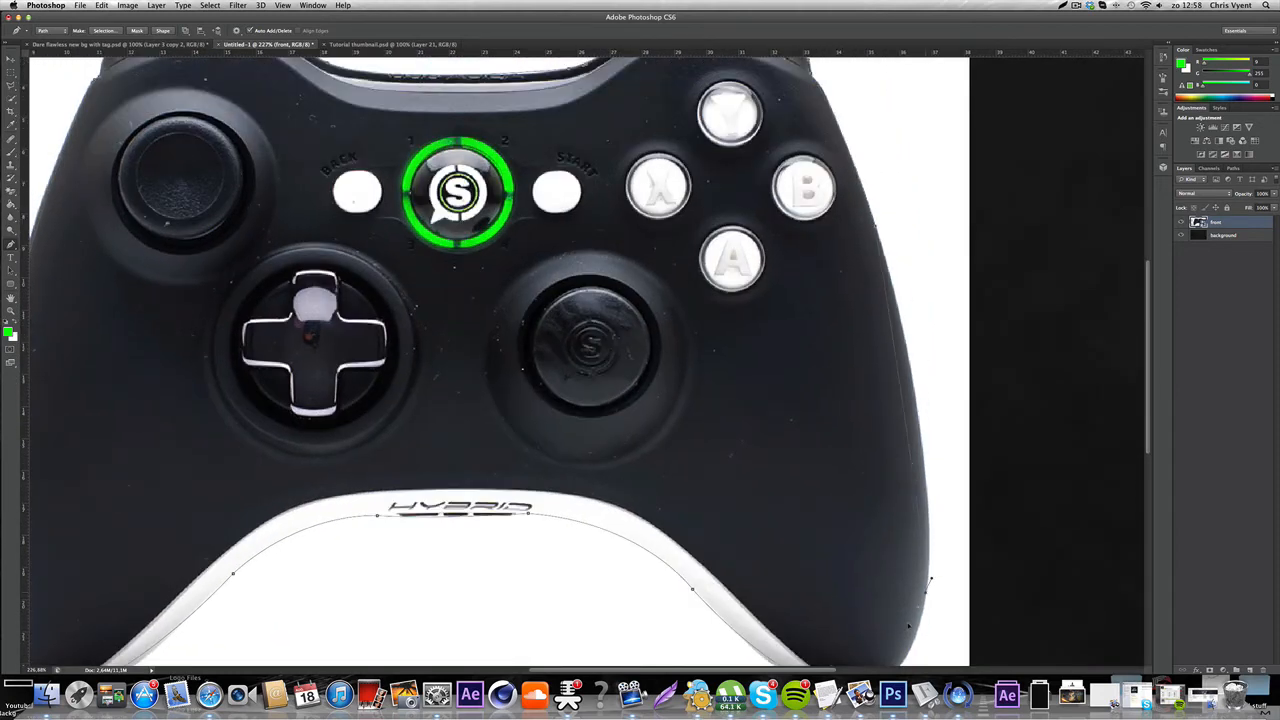
pyautogui.moveTo(928, 598); pyautogui.dragTo(910, 667)
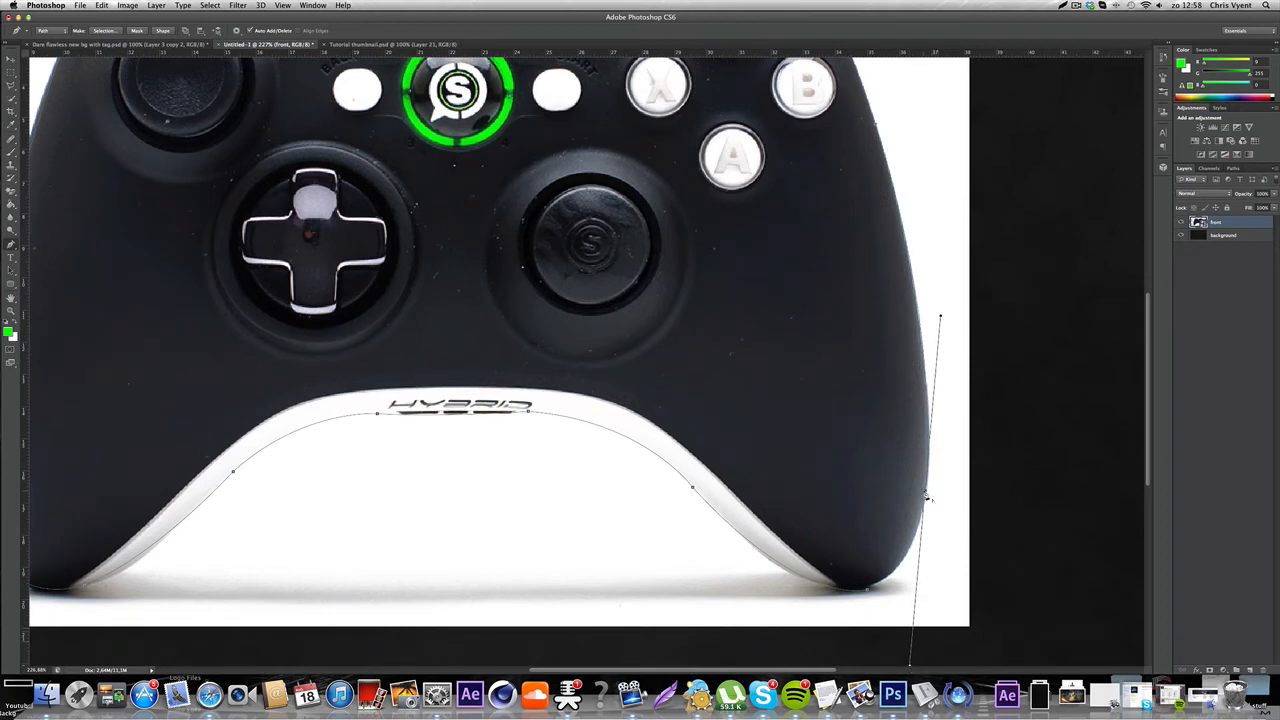
pyautogui.moveTo(866, 588); pyautogui.dragTo(815, 622)
pyautogui.press('Return')
# - Convert the controller path into a new anti-aliased selection with a feather radius of 0 pixels
pyautogui.scroll(5, 583, 366)
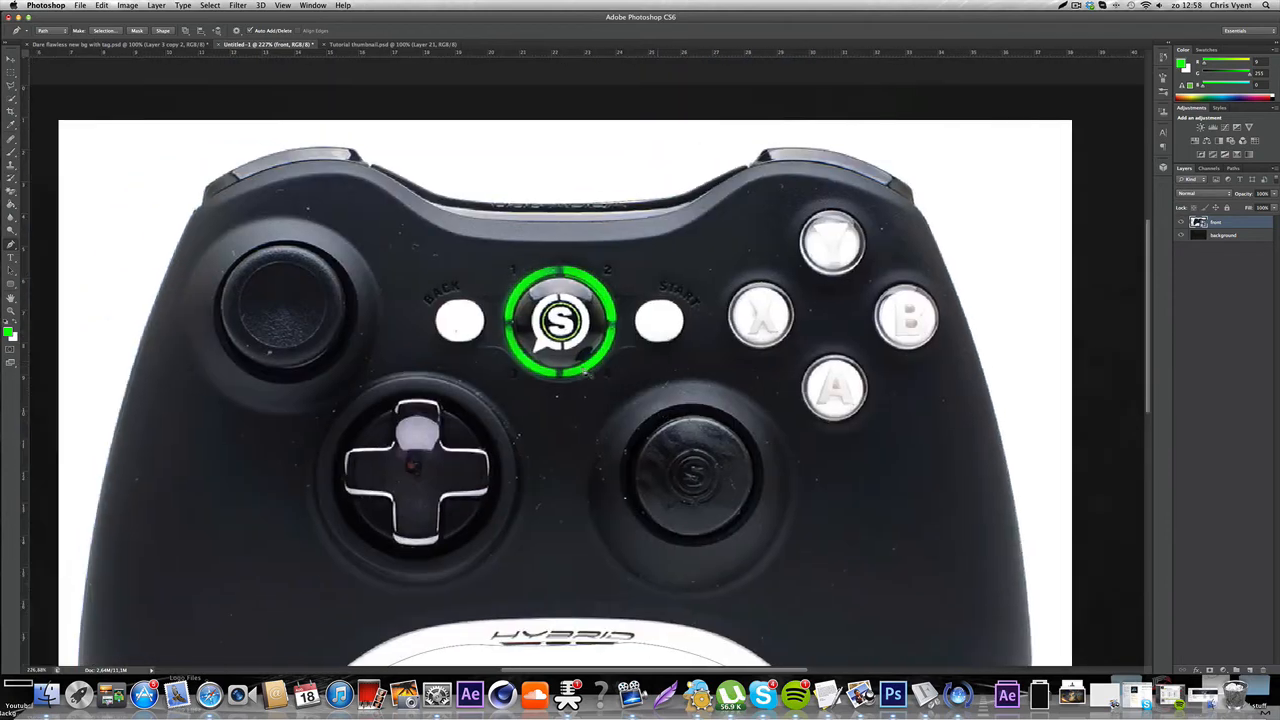
pyautogui.hscroll(-4, 623, 358)
pyautogui.scroll(-1, 623, 358)
pyautogui.hscroll(6, 623, 358)
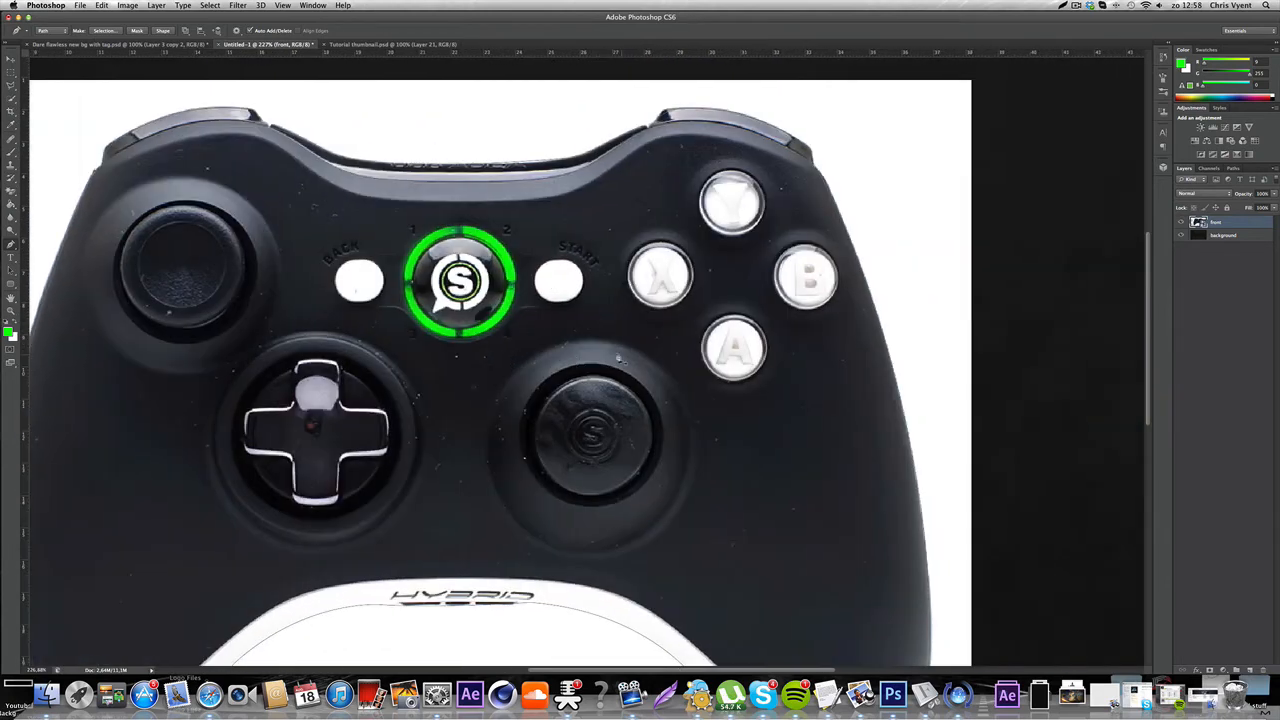
pyautogui.rightClick(521, 326)
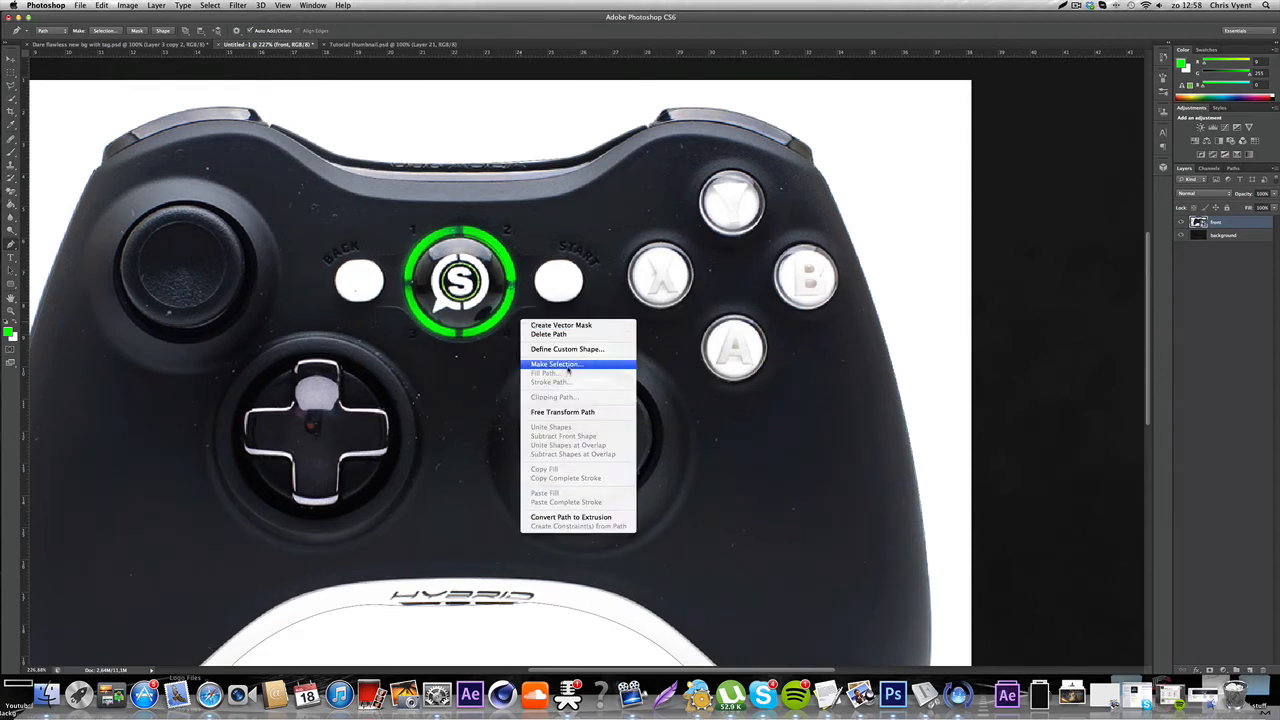
pyautogui.rightClick(450, 296)
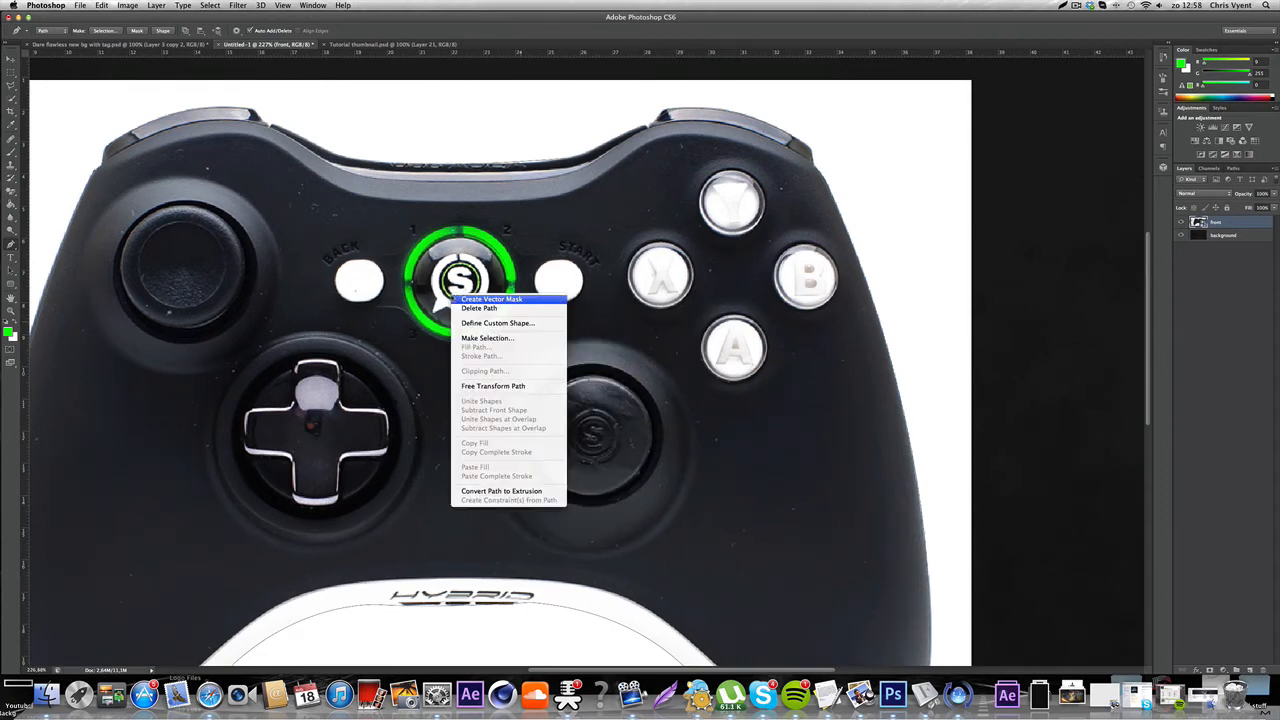
pyautogui.click(490, 340)
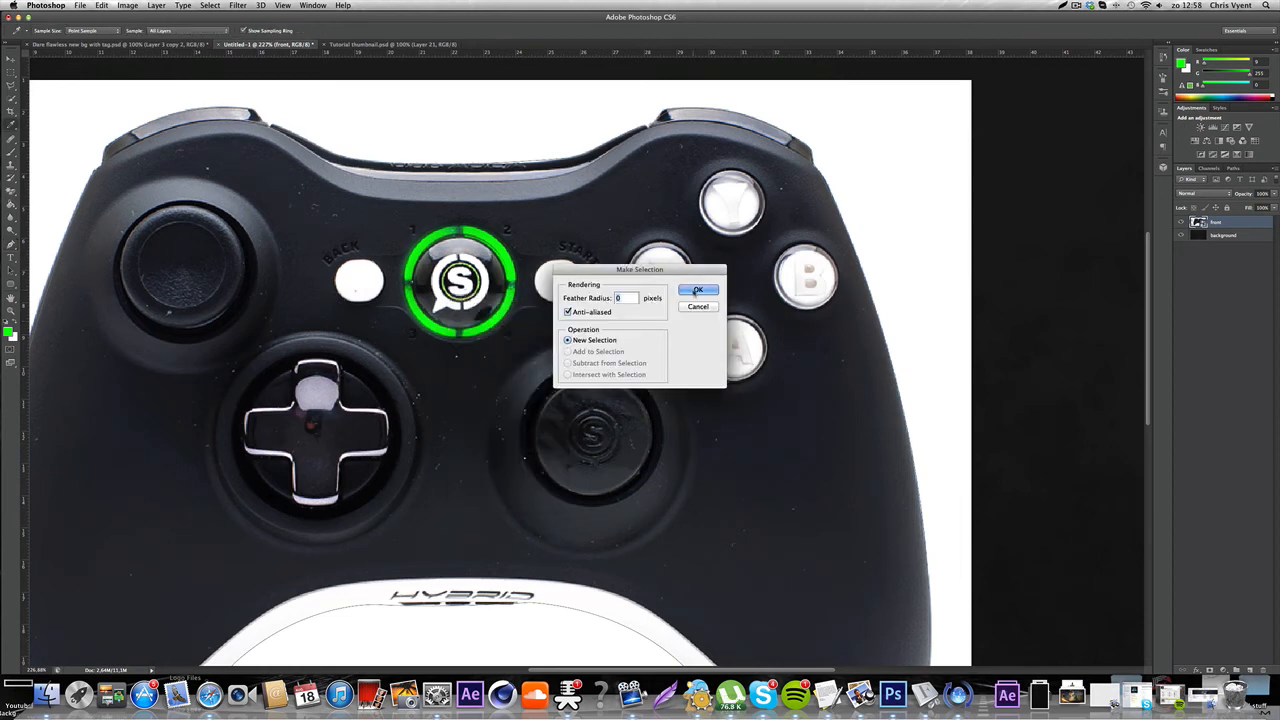
pyautogui.click(698, 290)
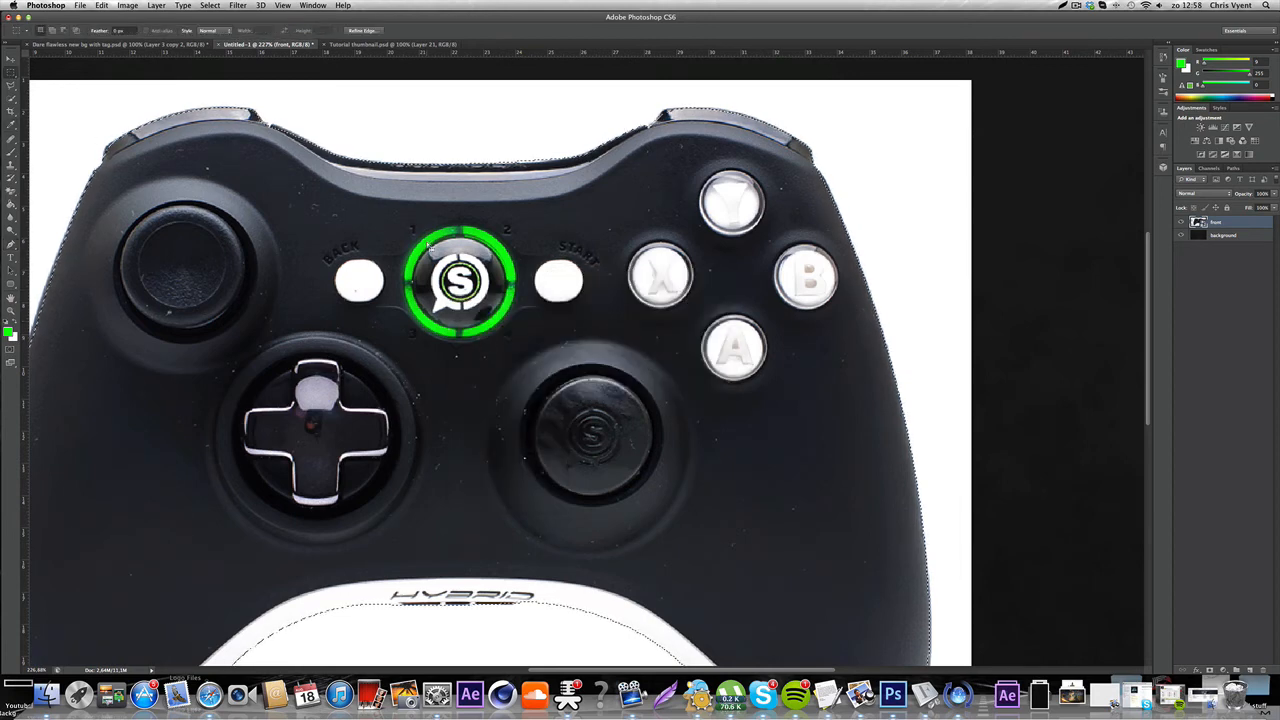
# - Copy the selected controller to a new layer and delete the original front layer with its white background
pyautogui.hscroll(-2, 520, 370)
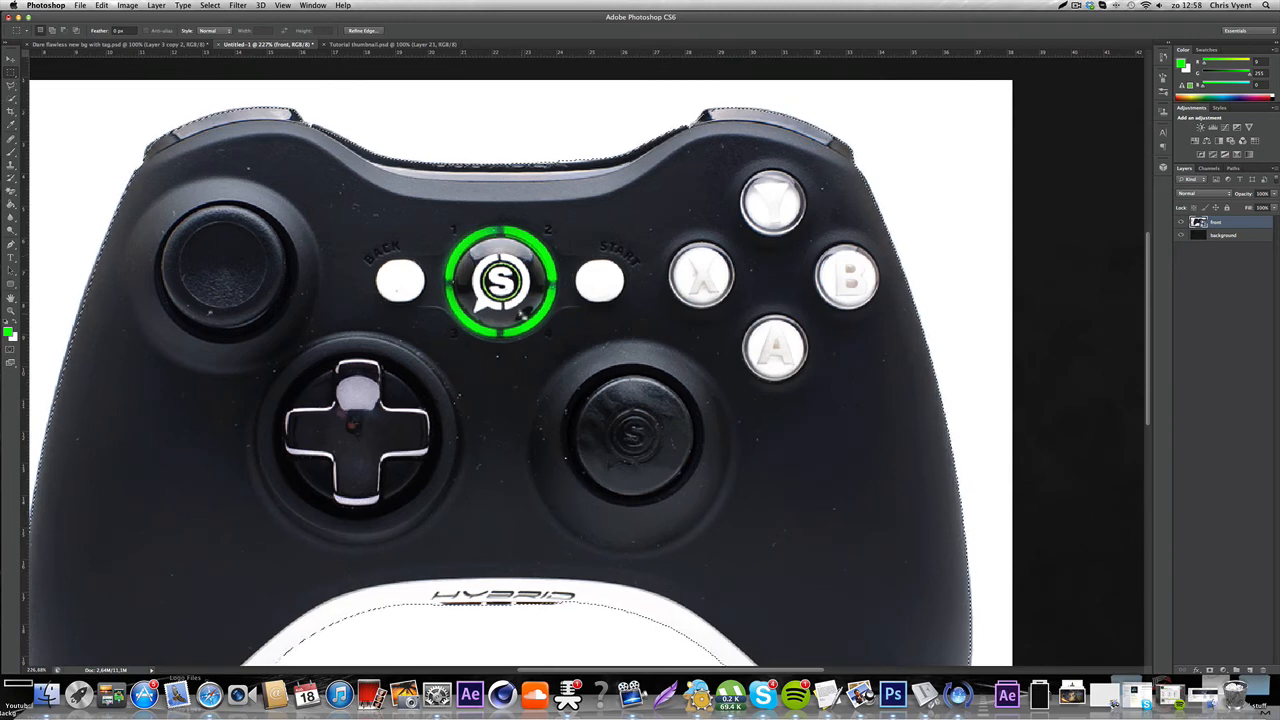
pyautogui.rightClick(507, 281)
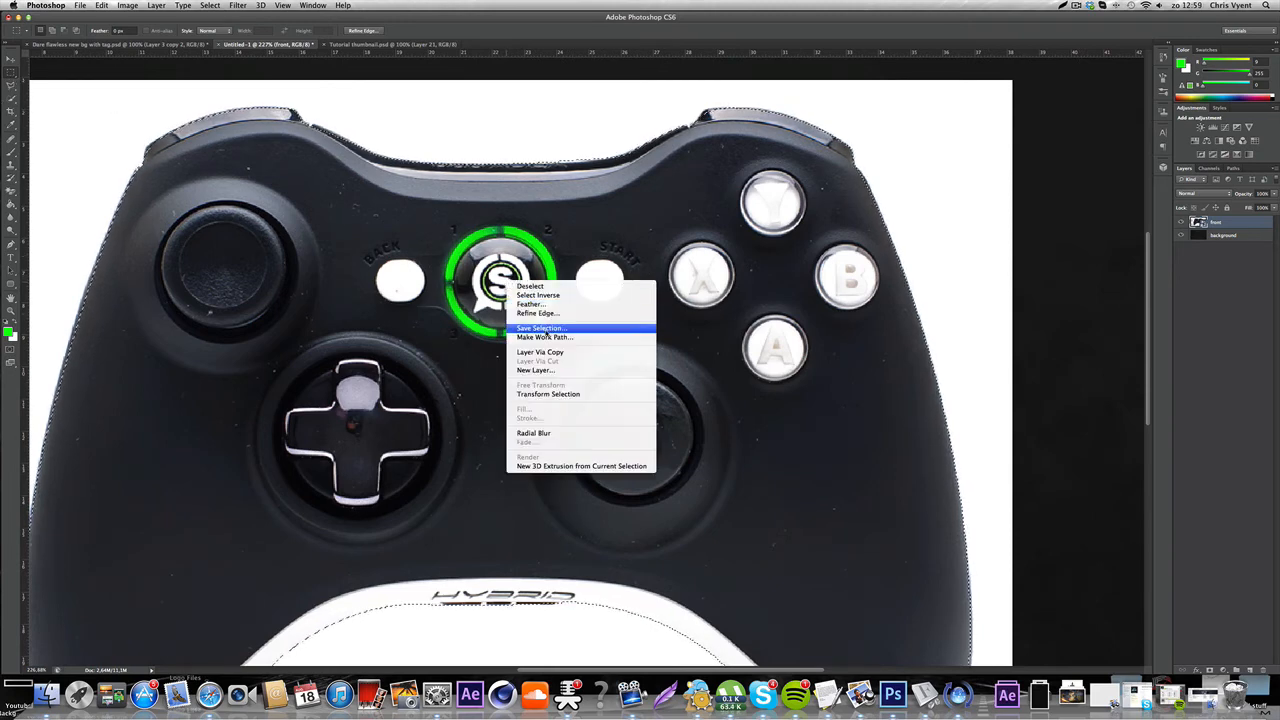
pyautogui.click(547, 353)
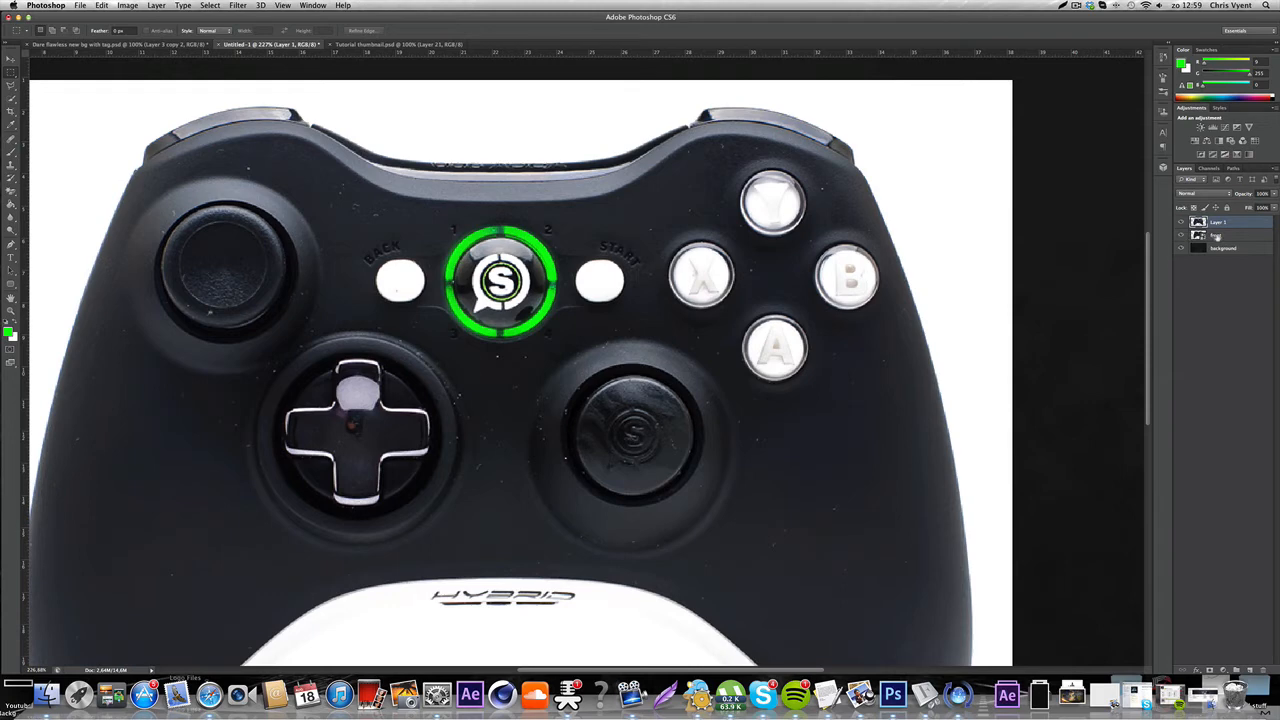
pyautogui.click(1217, 236)
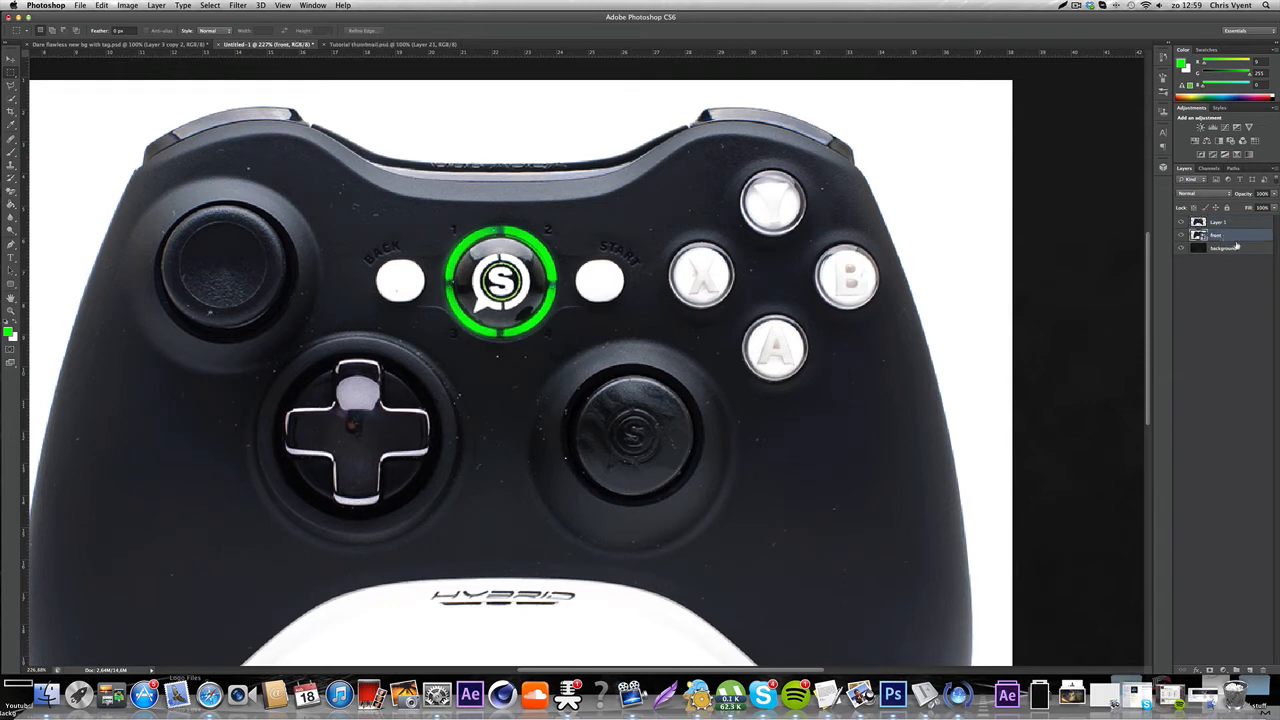
pyautogui.press('Delete')
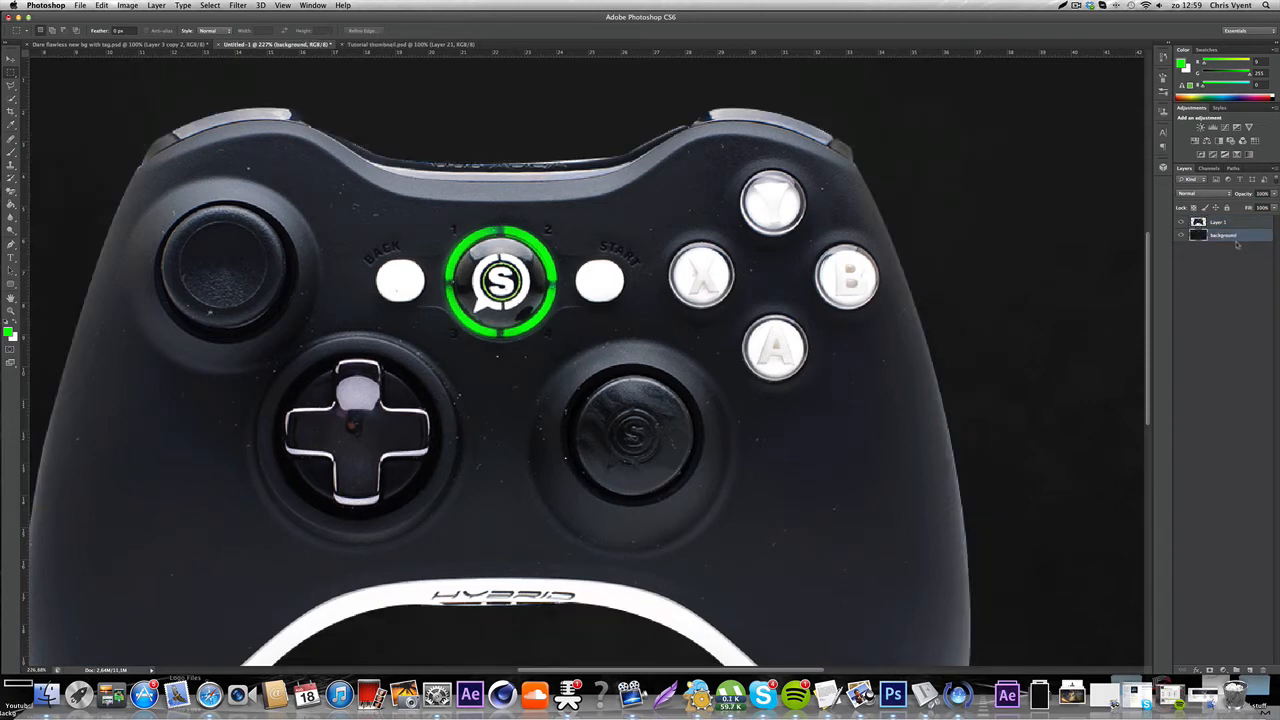
# - Load the pixels of the controller cut-out on Layer 1 as a selection
pyautogui.click(10, 310)
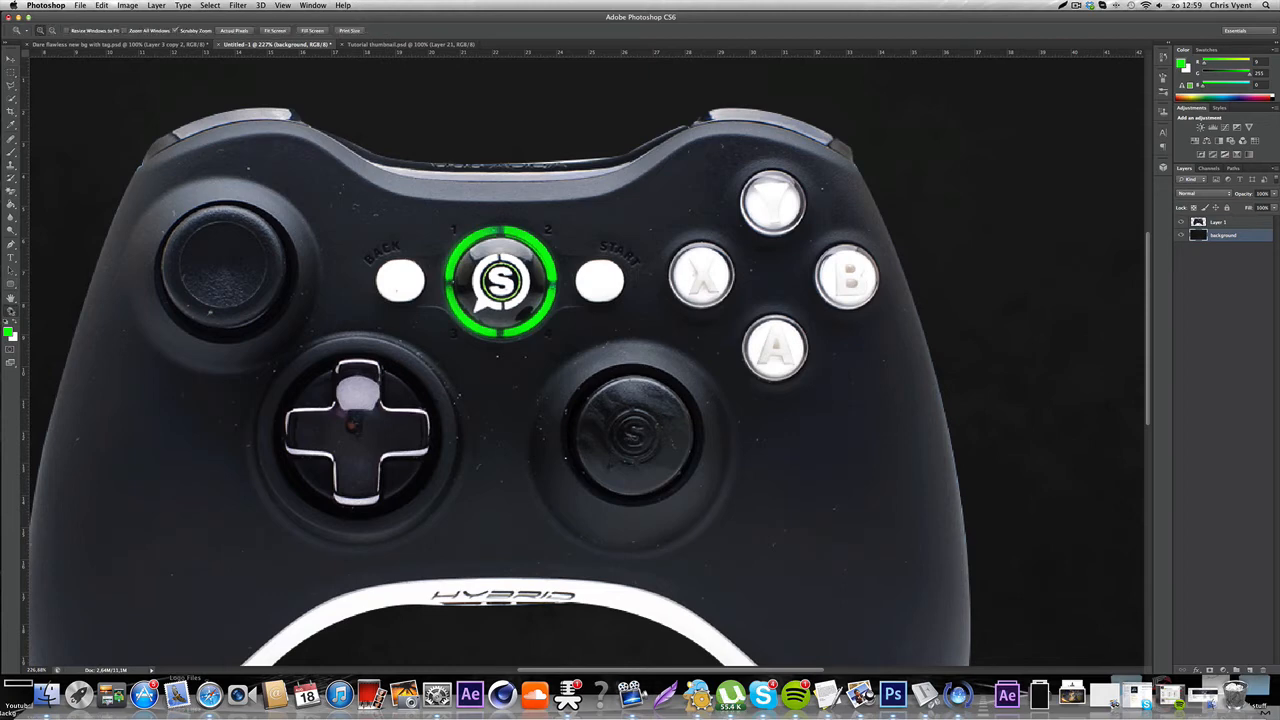
pyautogui.click(237, 33)
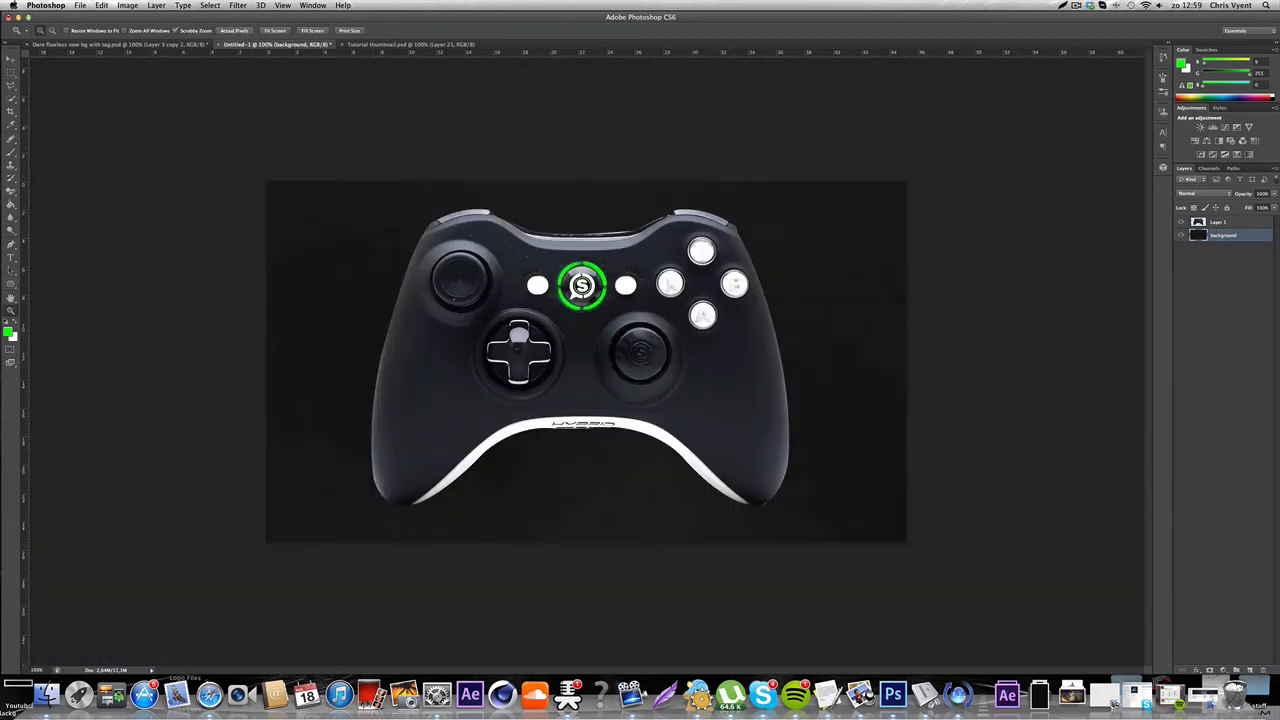
pyautogui.click(1230, 223)
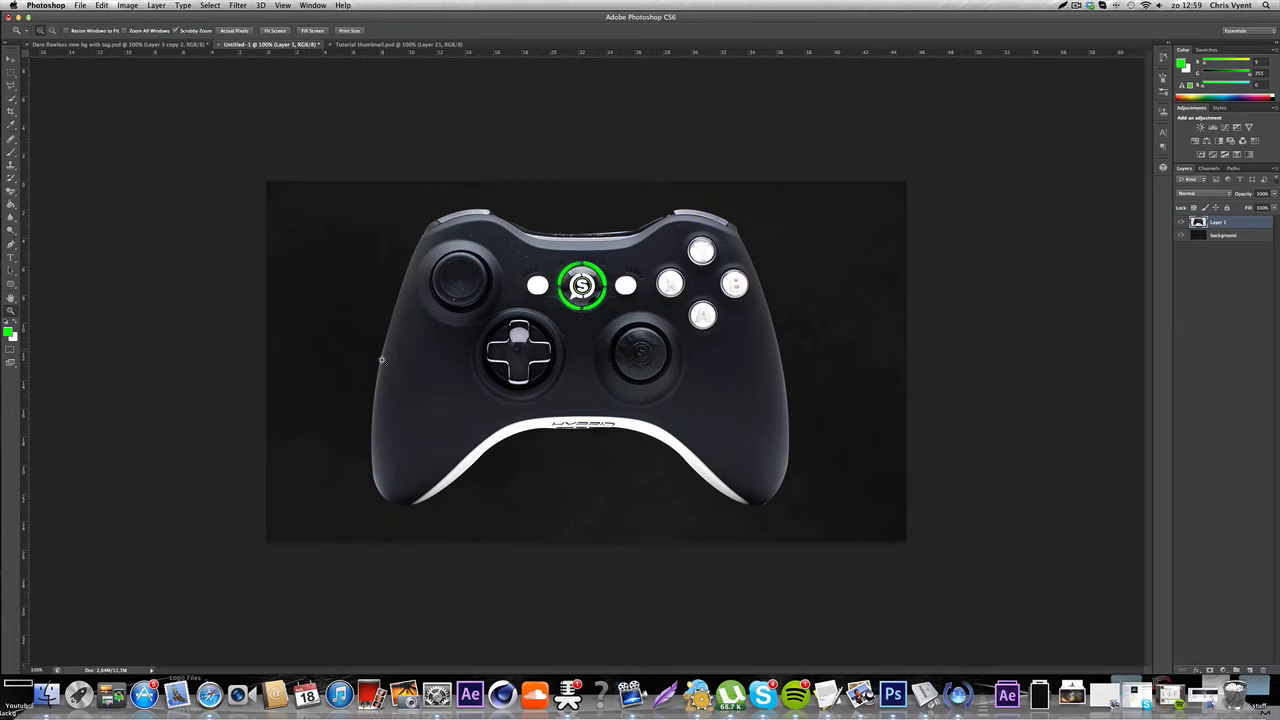
pyautogui.click(11, 244)
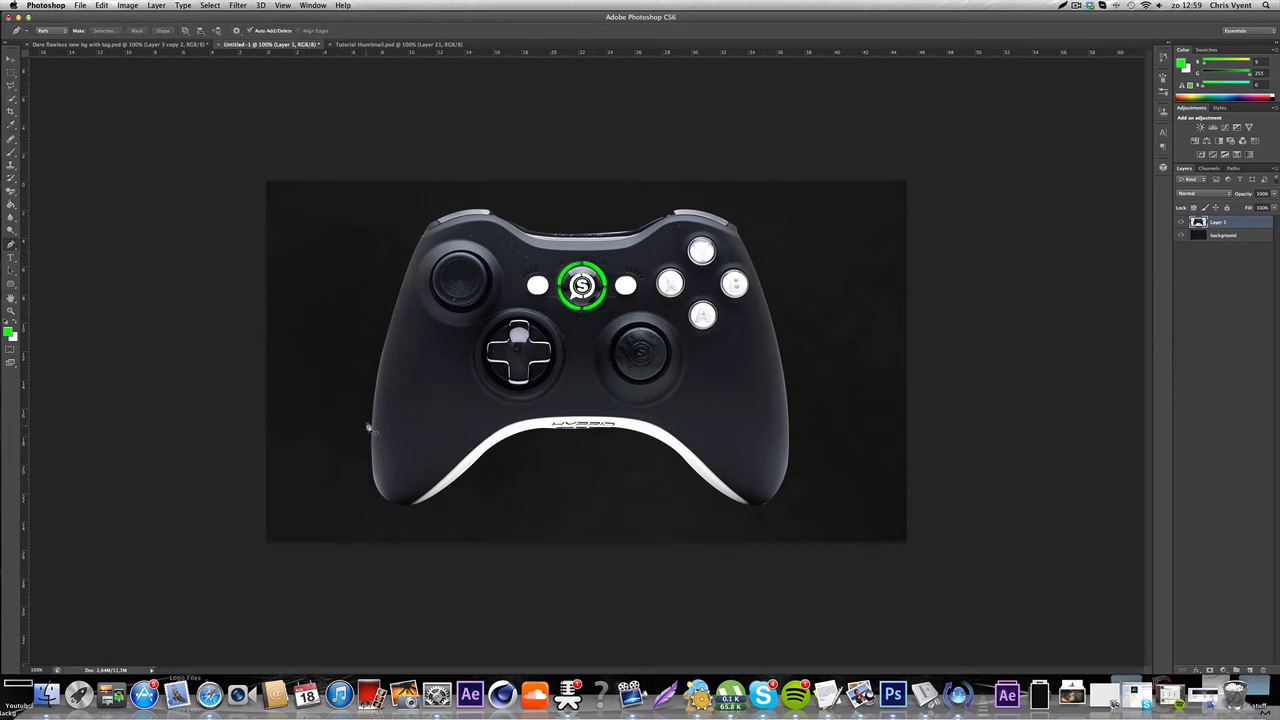
pyautogui.click(12, 313)
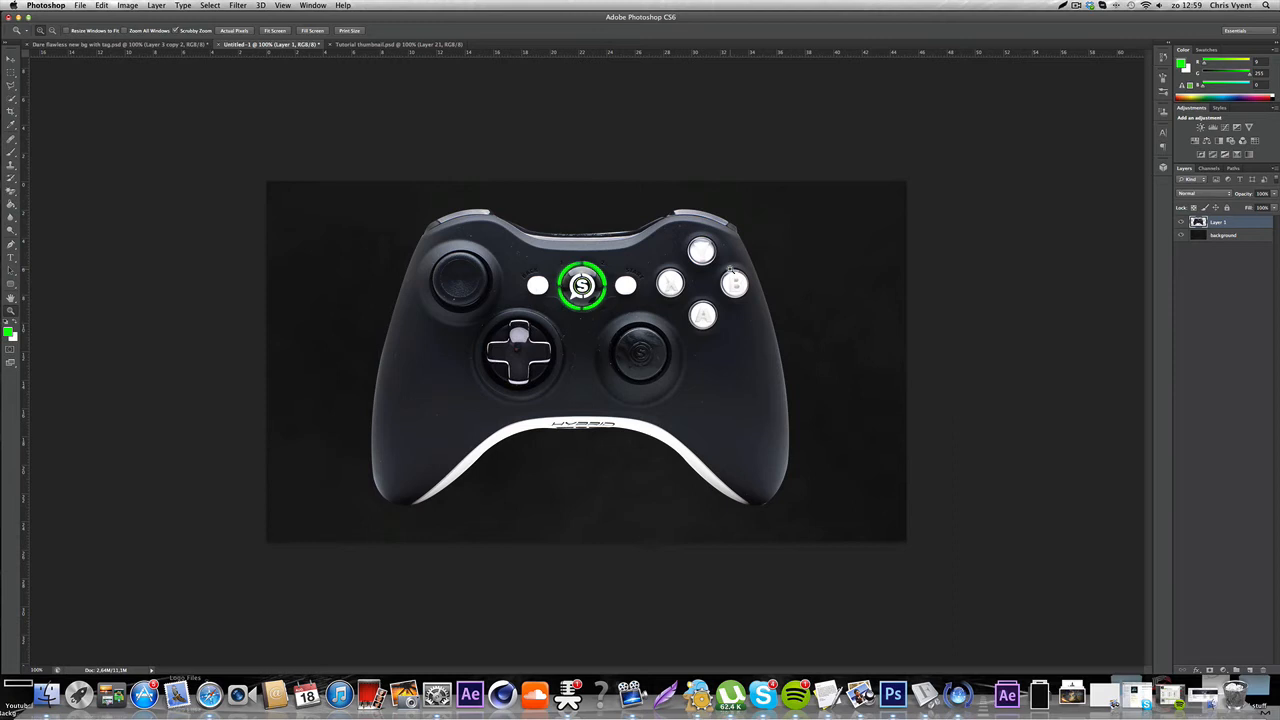
pyautogui.rightClick(1193, 226)
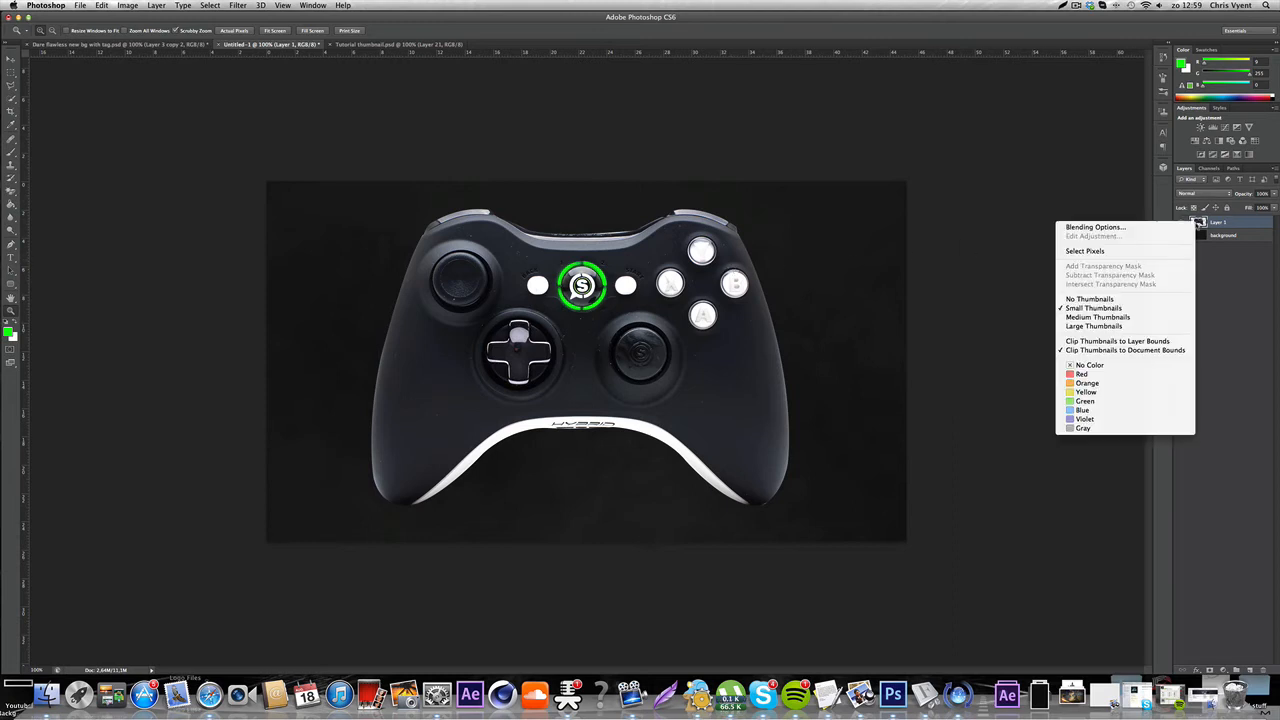
pyautogui.click(1143, 252)
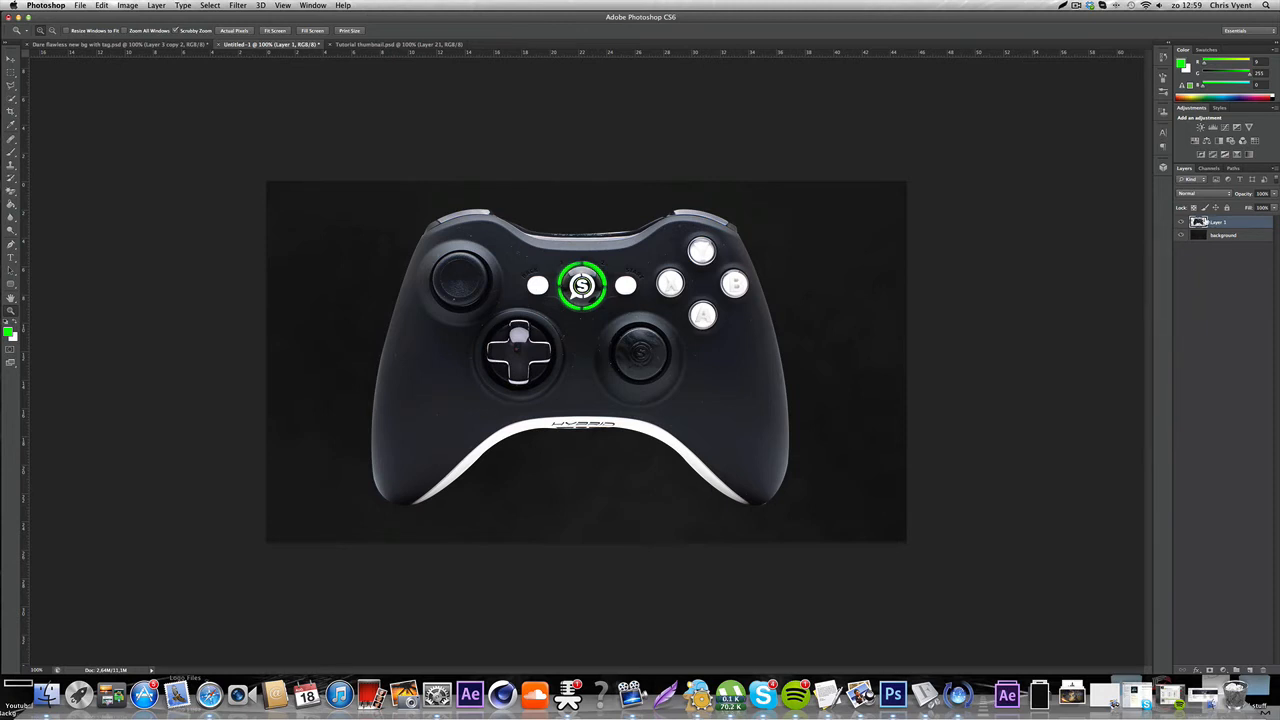
pyautogui.rightClick(1202, 221)
pyautogui.click(1133, 251)
# - Contract the controller selection by 2 pixels
pyautogui.click(238, 5)
pyautogui.moveTo(214, 6)
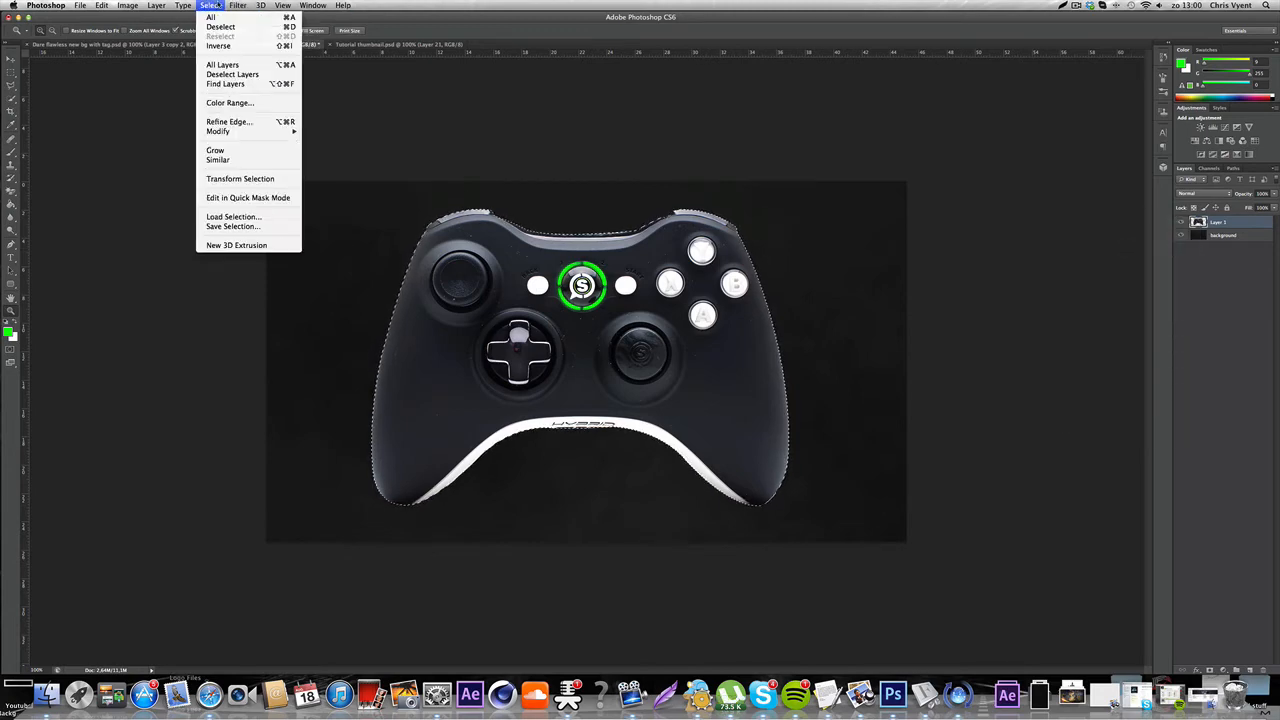
pyautogui.moveTo(238, 133)
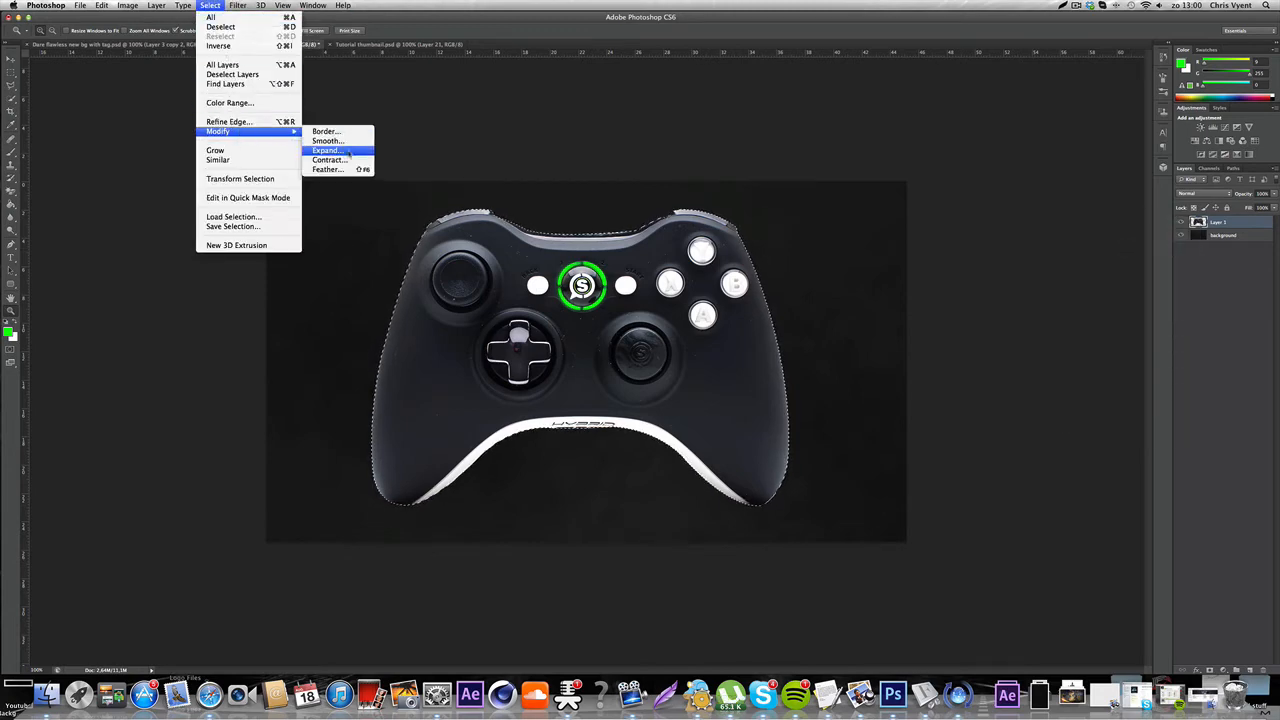
pyautogui.click(328, 160)
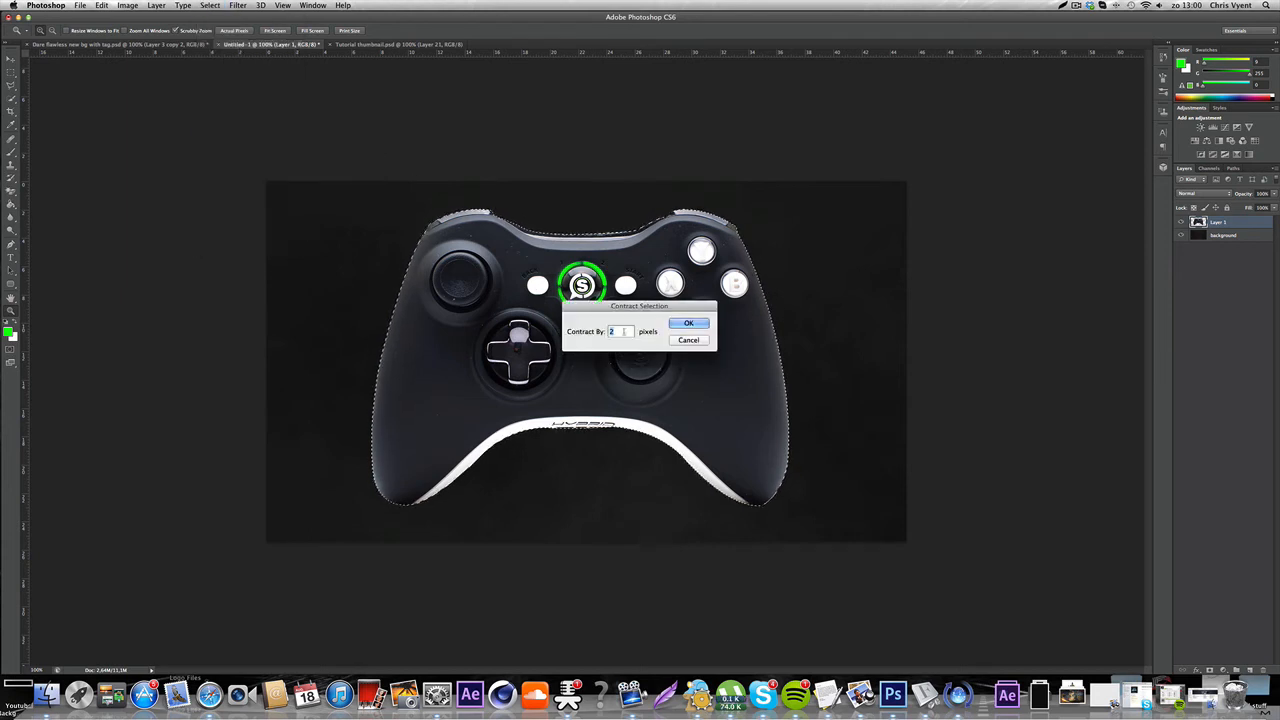
pyautogui.click(688, 324)
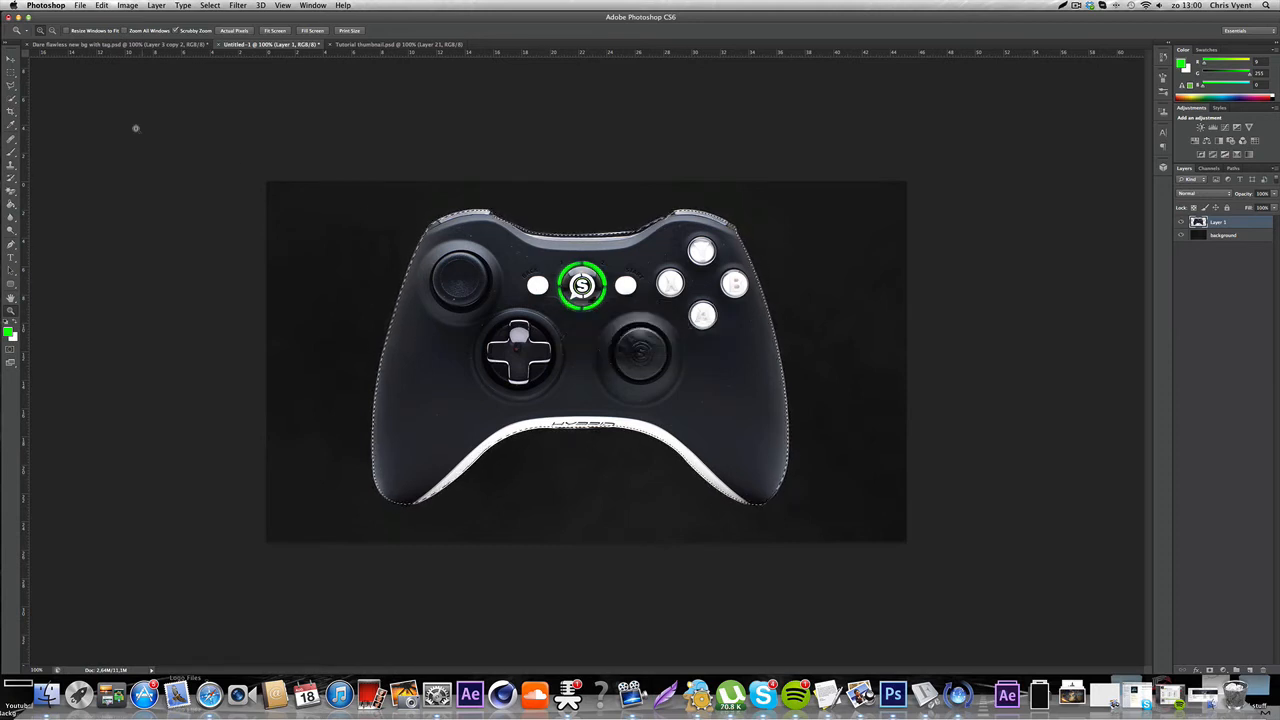
# - Copy the contracted selection to its own layer and delete the untrimmed Layer 1
pyautogui.click(11, 72)
pyautogui.rightClick(617, 329)
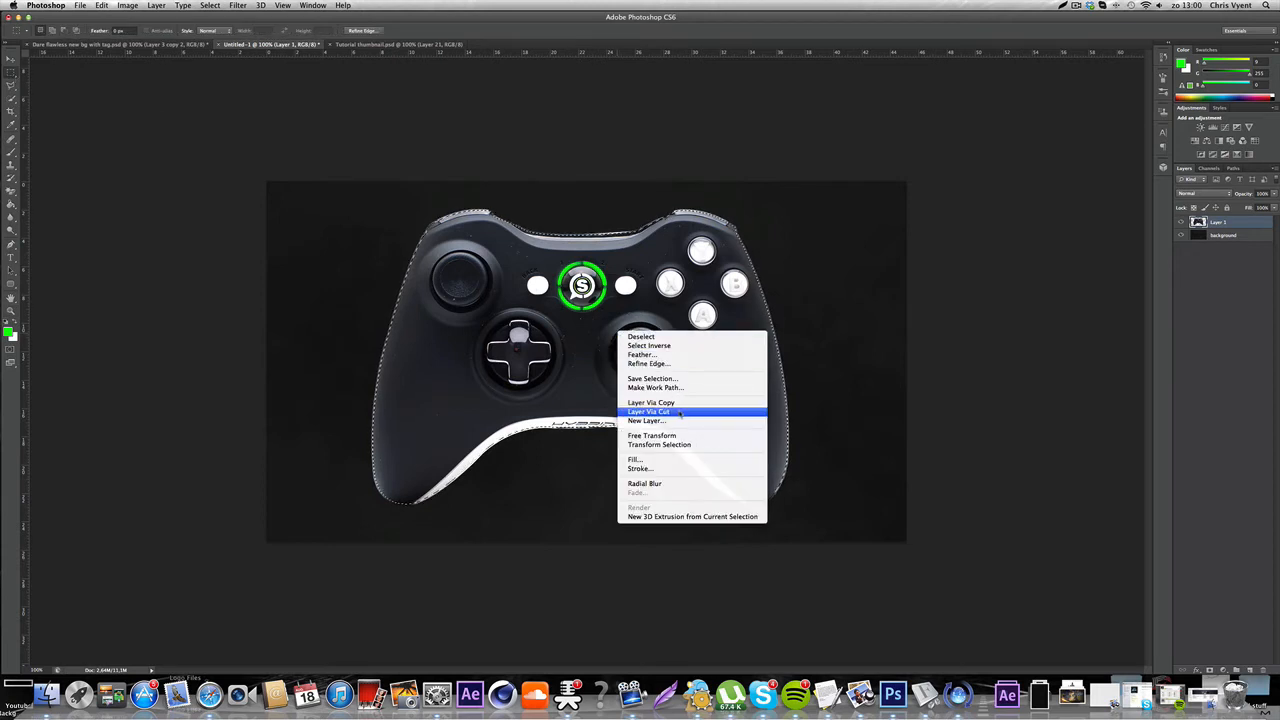
pyautogui.rightClick(10, 73)
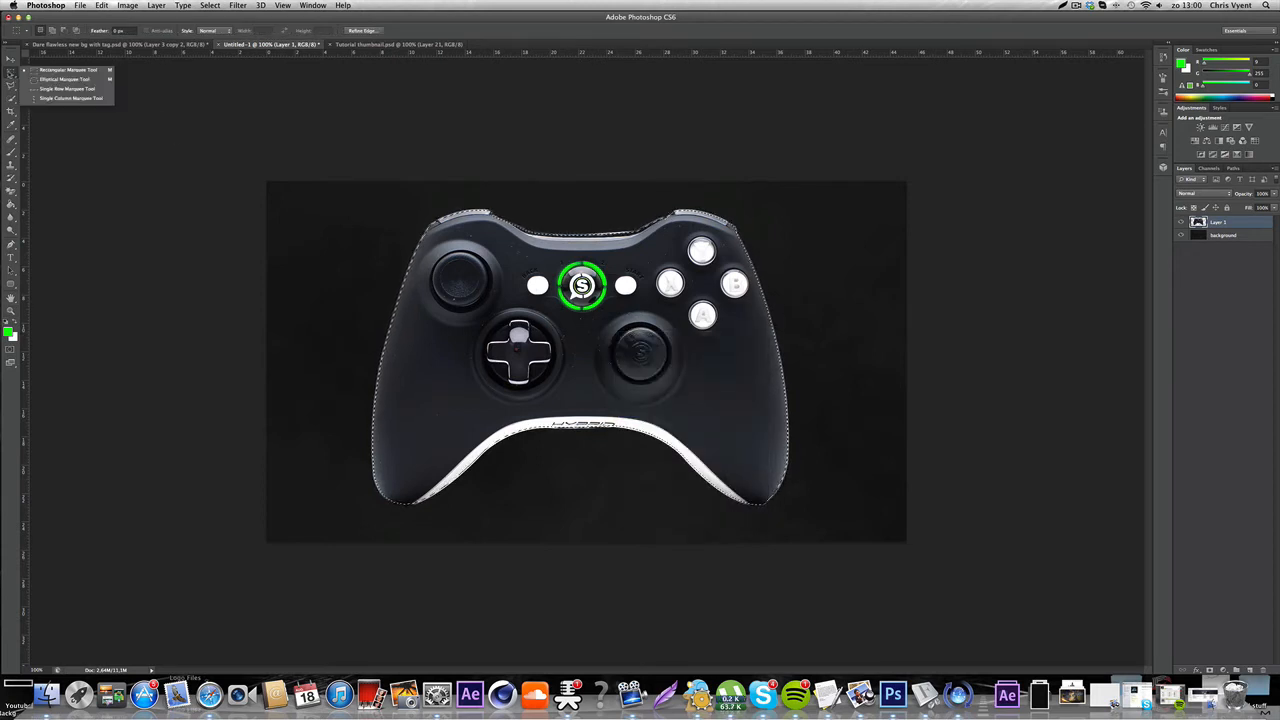
pyautogui.click(10, 73)
pyautogui.rightClick(603, 311)
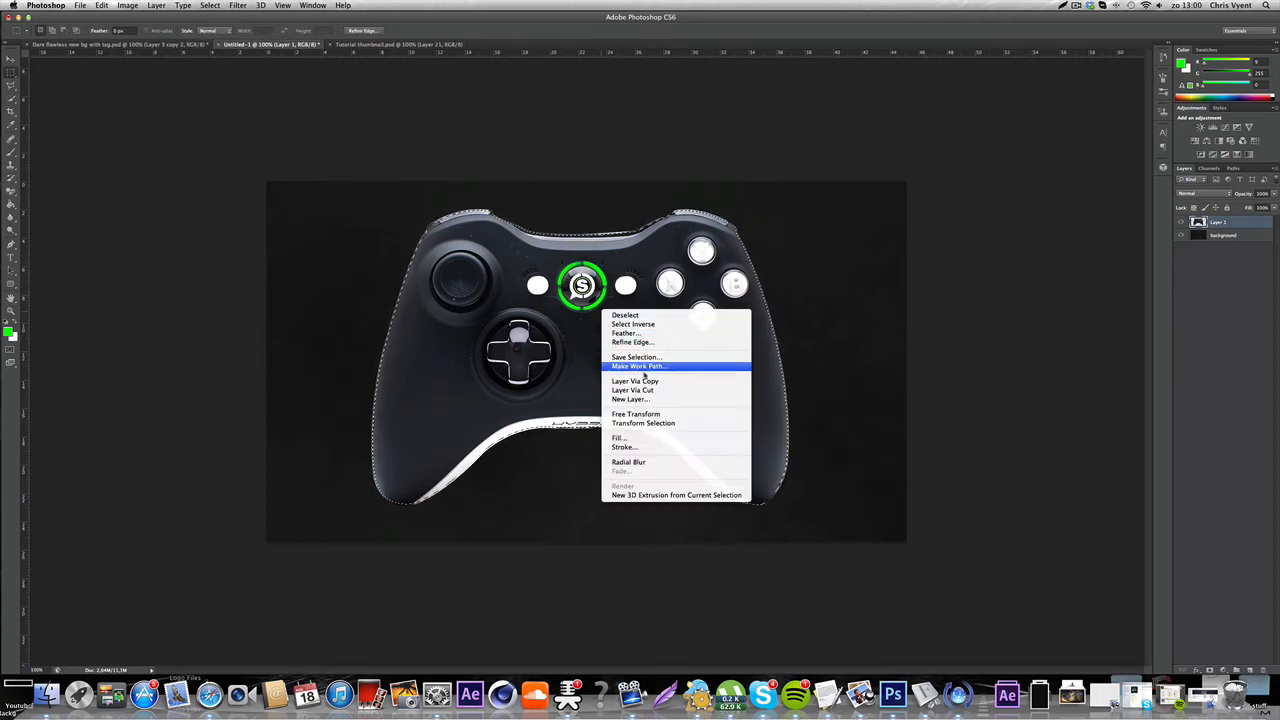
pyautogui.click(646, 383)
pyautogui.click(1219, 236)
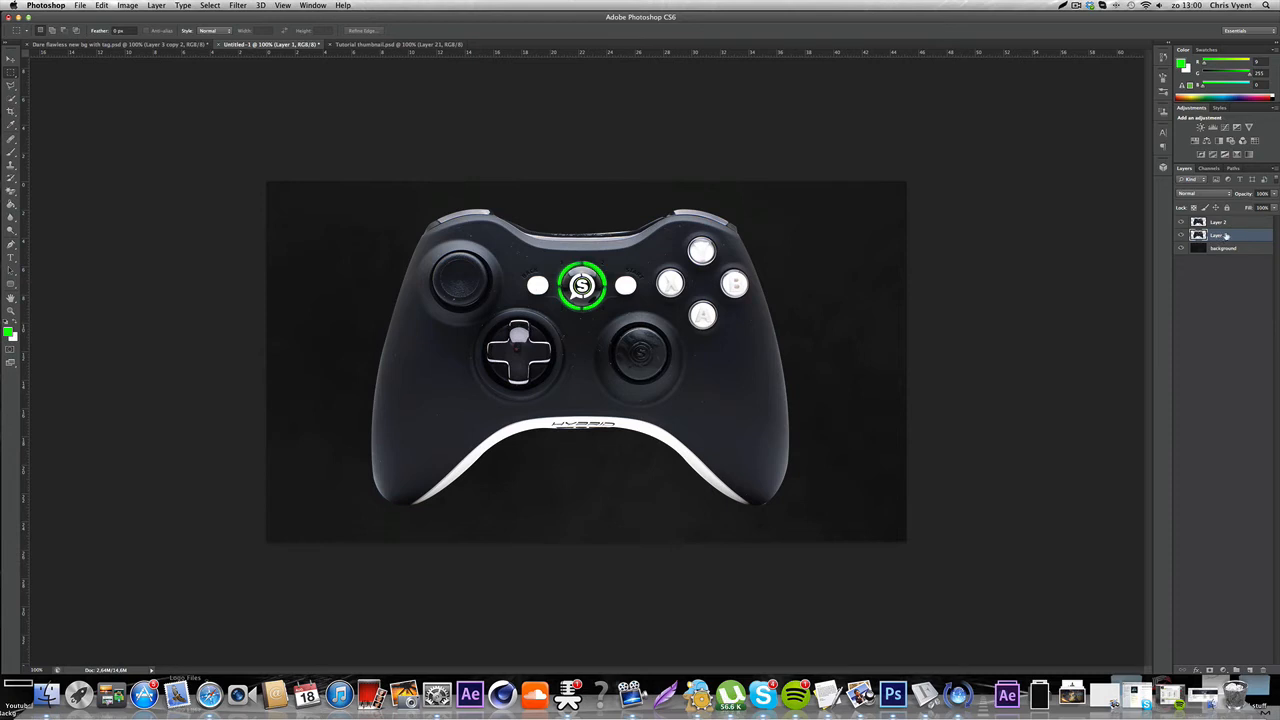
pyautogui.press('Delete')
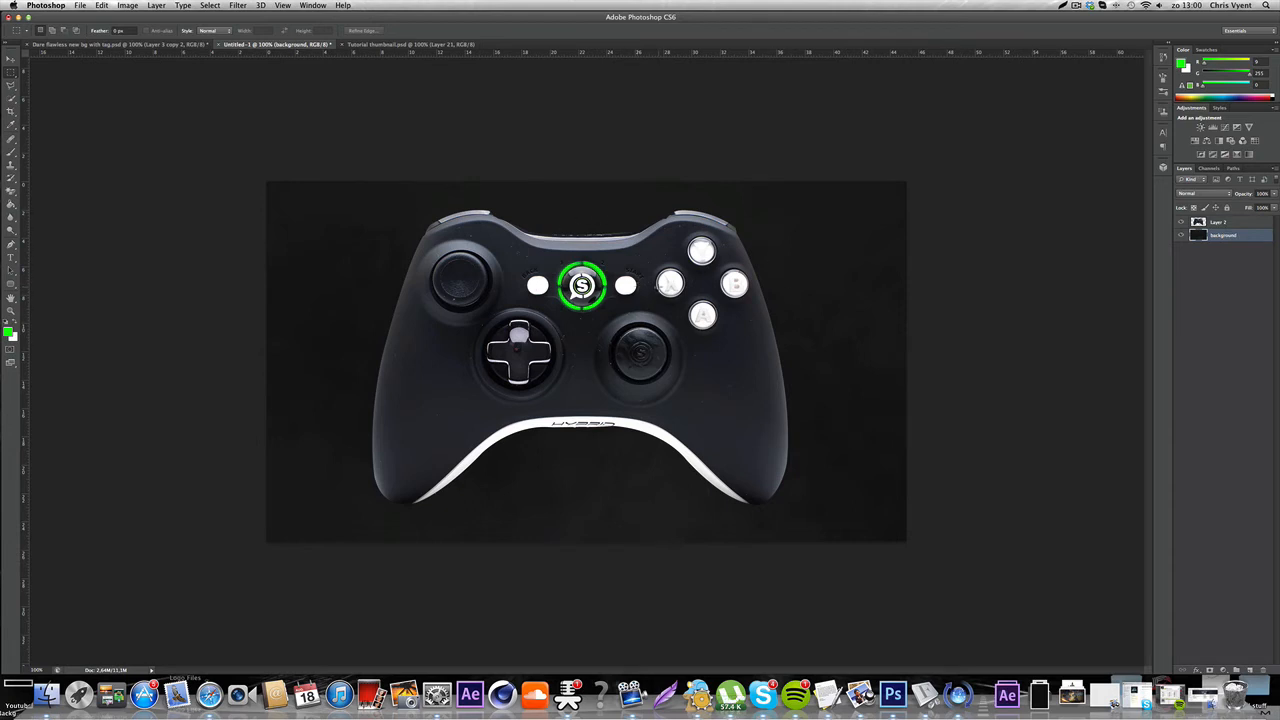
# - Add an Inner Shadow layer style to the trimmed controller on Layer 2 with the Overlay blend mode
pyautogui.click(1214, 222)
pyautogui.rightClick(1214, 222)
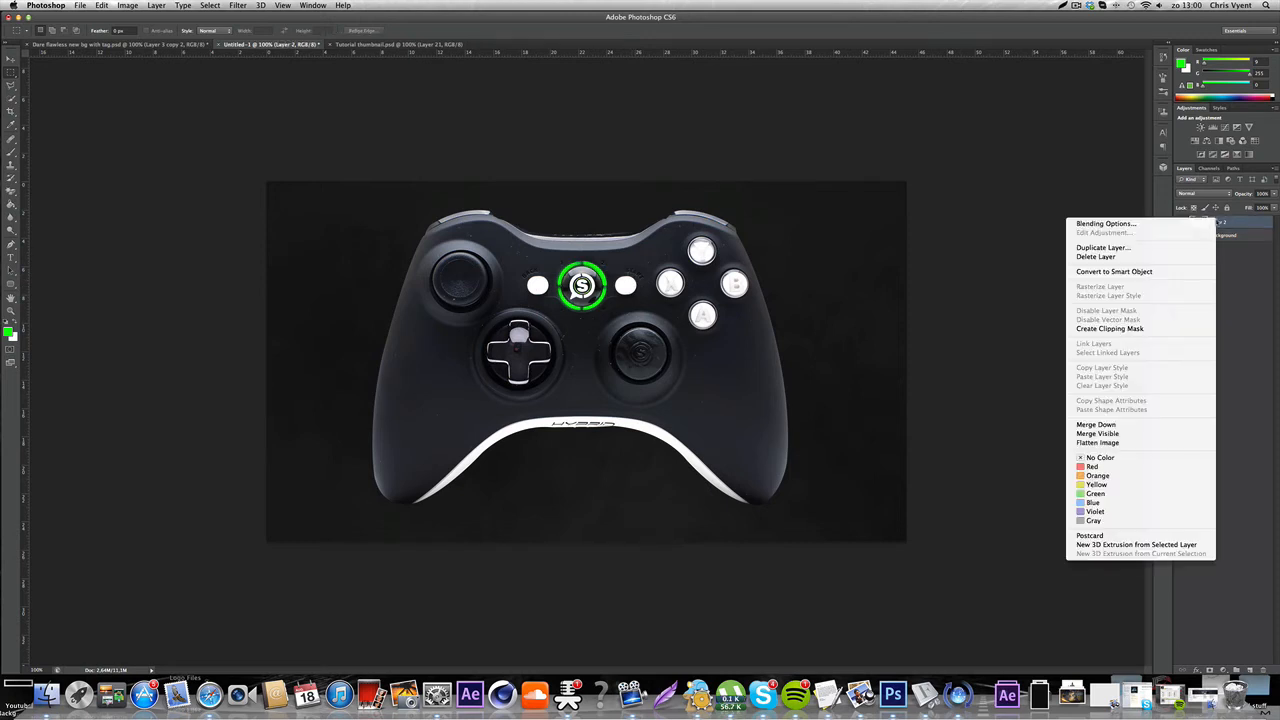
pyautogui.click(1187, 224)
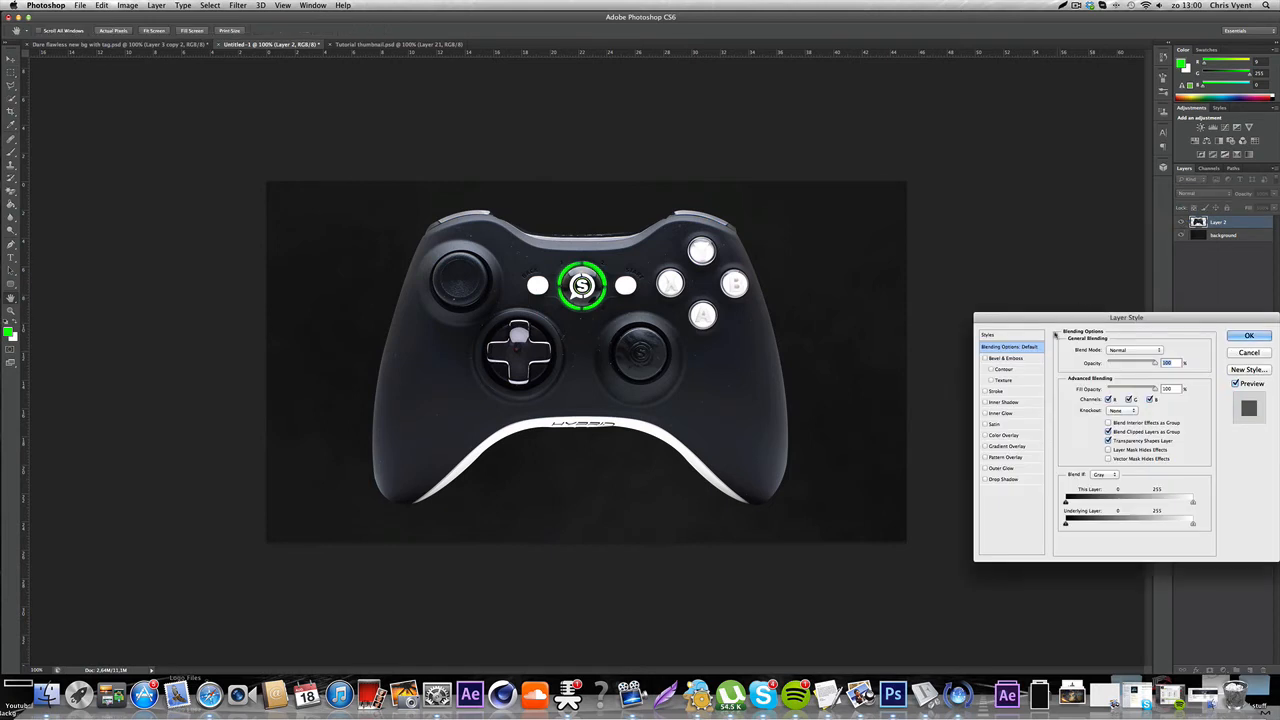
pyautogui.click(985, 401)
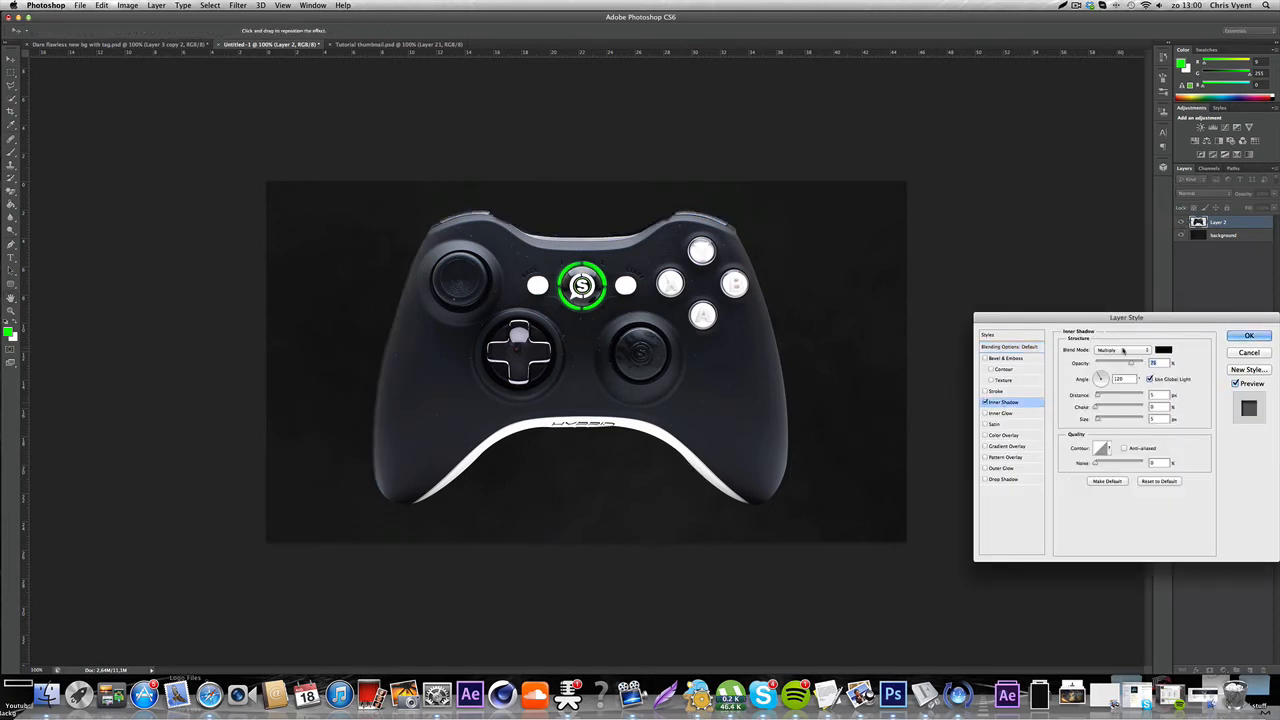
pyautogui.click(1123, 350)
pyautogui.click(1108, 422)
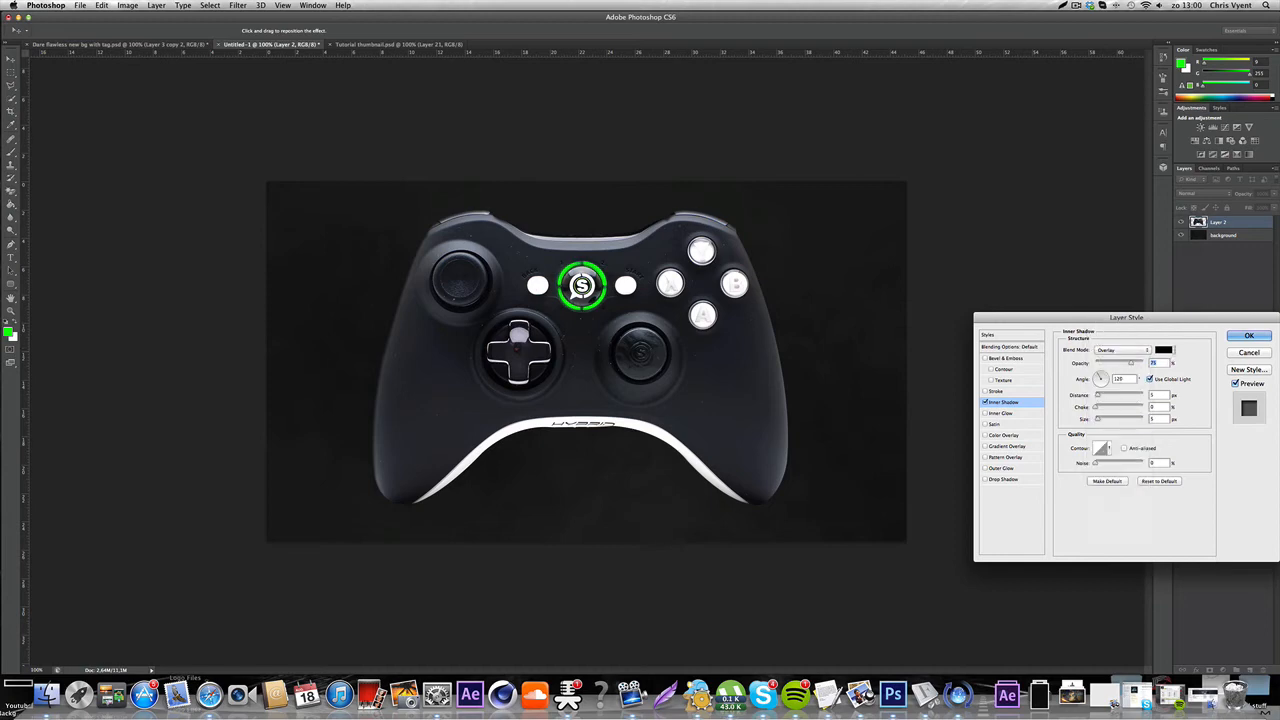
# - Make the inner shadow white (ffffff) and reduce its opacity
pyautogui.click(1163, 352)
pyautogui.moveTo(951, 395); pyautogui.dragTo(872, 341)
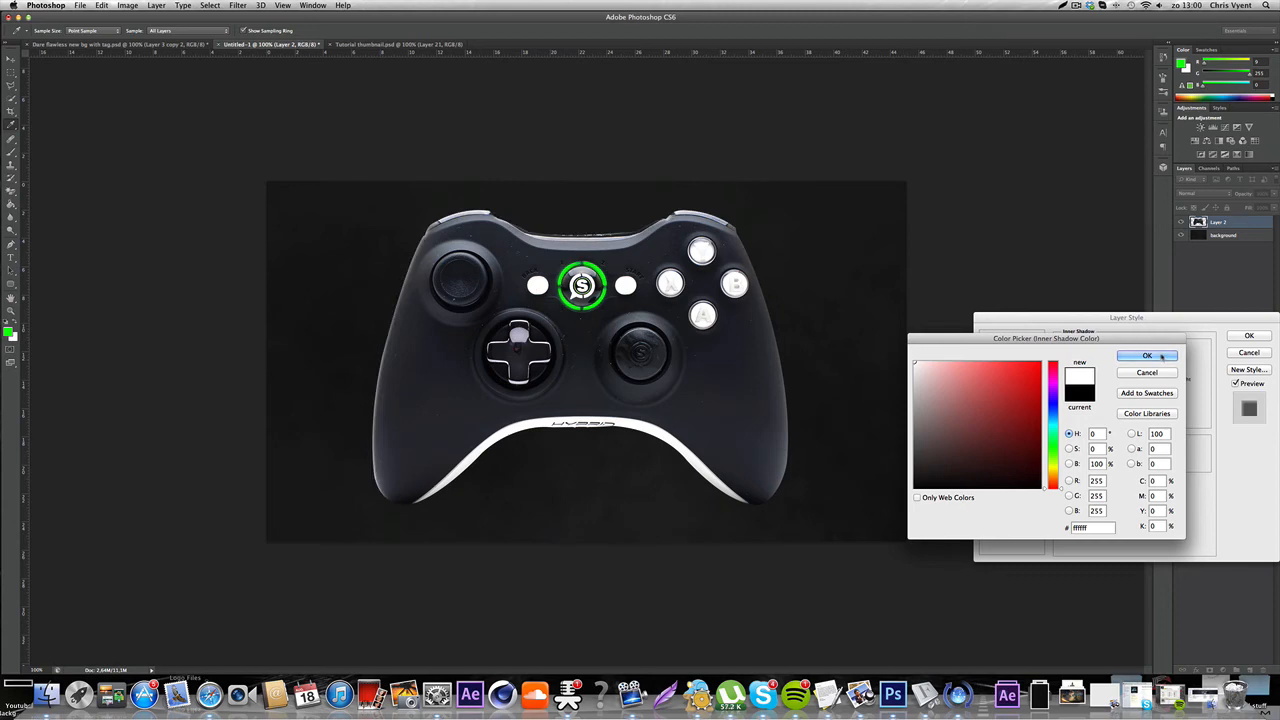
pyautogui.click(1158, 356)
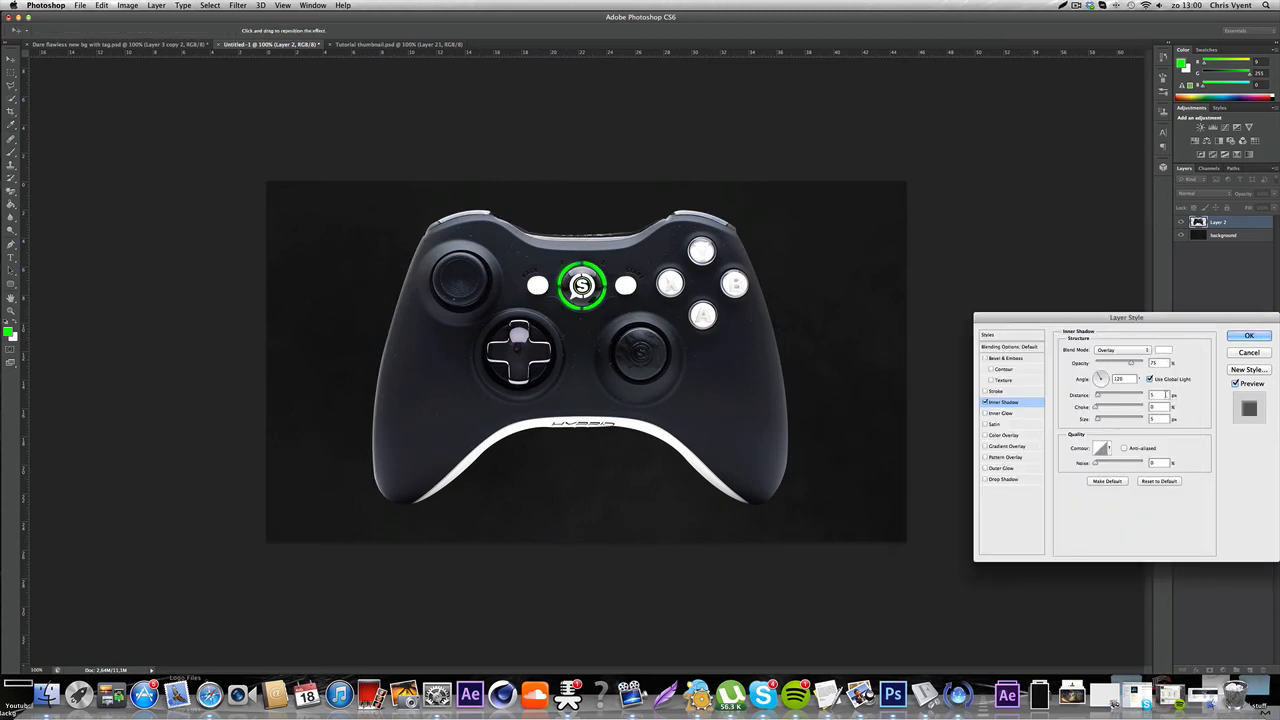
pyautogui.moveTo(1131, 366); pyautogui.dragTo(1114, 368)
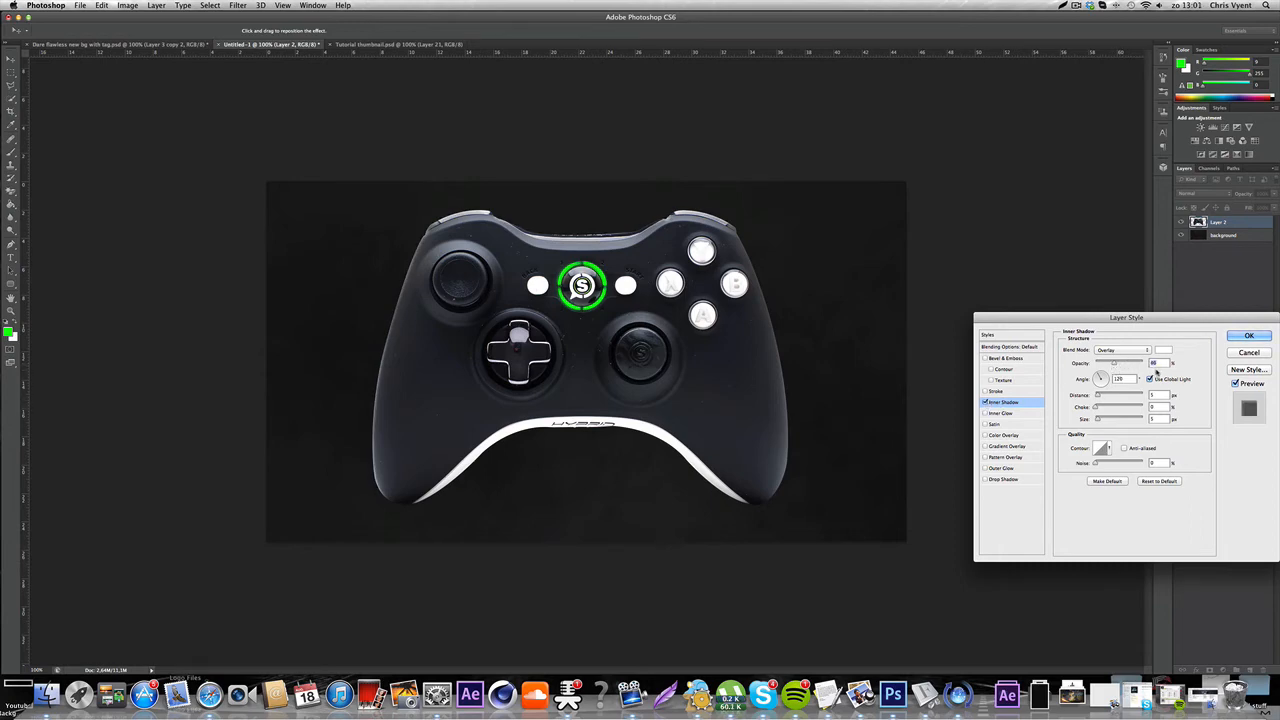
# - Enable Bevel & Emboss on the controller layer, with the highlight mode set to Overlay and a white highlight colour
pyautogui.click(986, 358)
pyautogui.click(1010, 358)
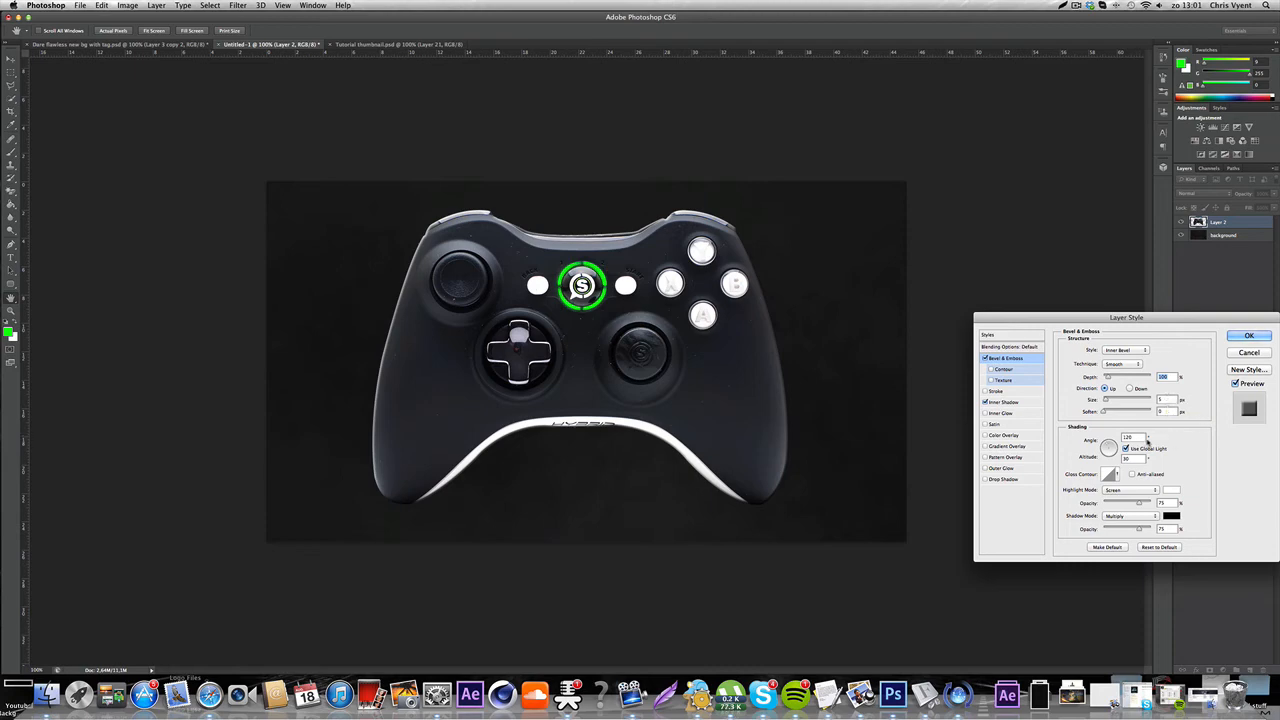
pyautogui.moveTo(1143, 437); pyautogui.dragTo(1126, 437)
pyautogui.click(1145, 491)
pyautogui.click(1147, 491)
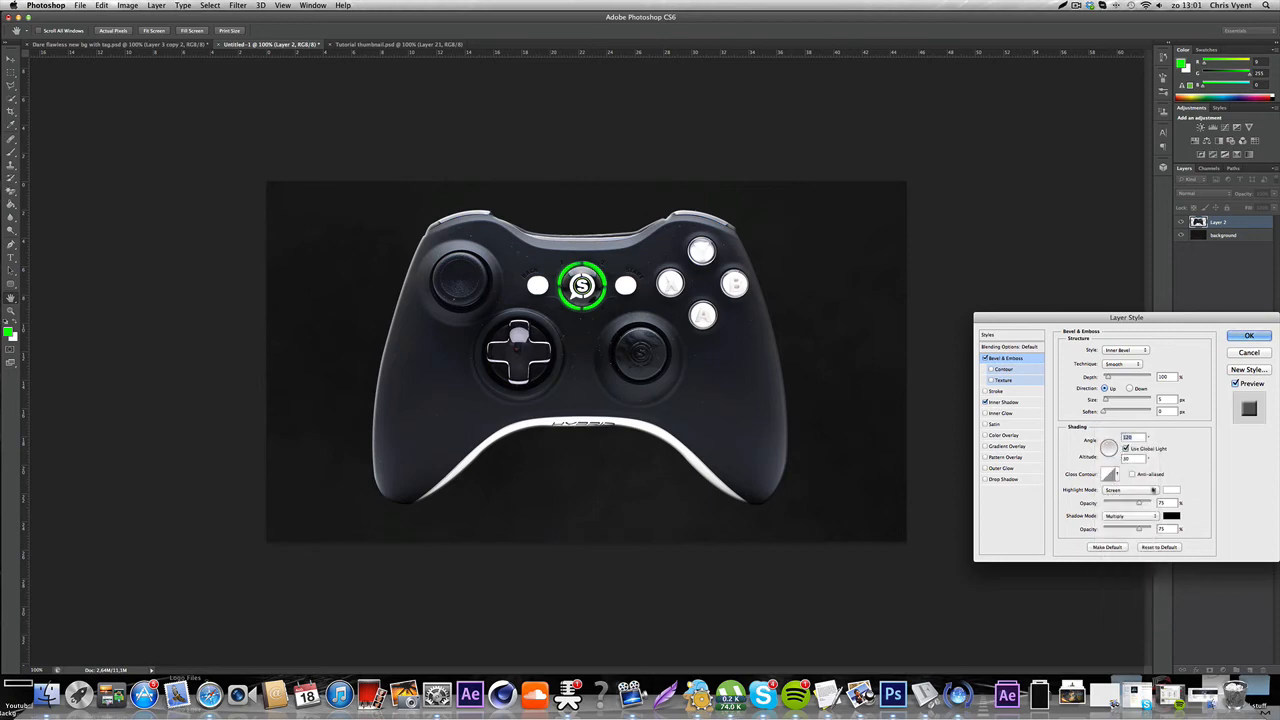
pyautogui.click(1144, 491)
pyautogui.click(1174, 490)
pyautogui.click(1129, 491)
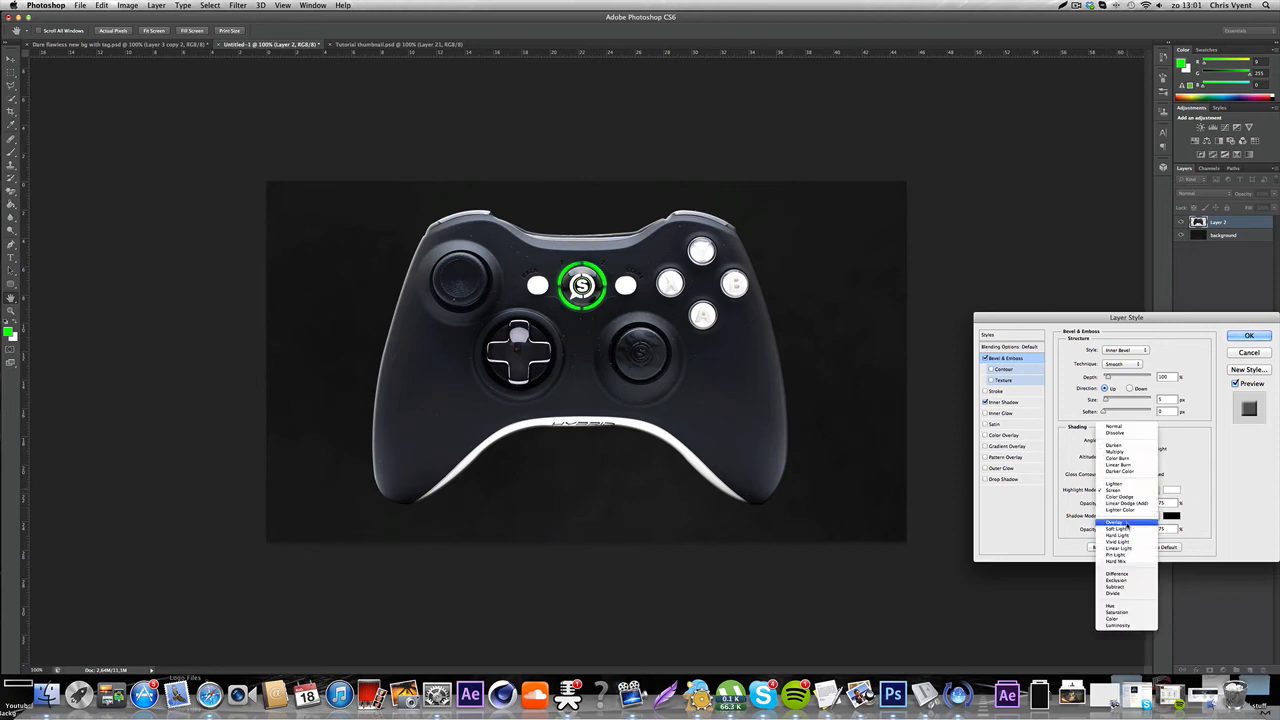
pyautogui.click(1127, 523)
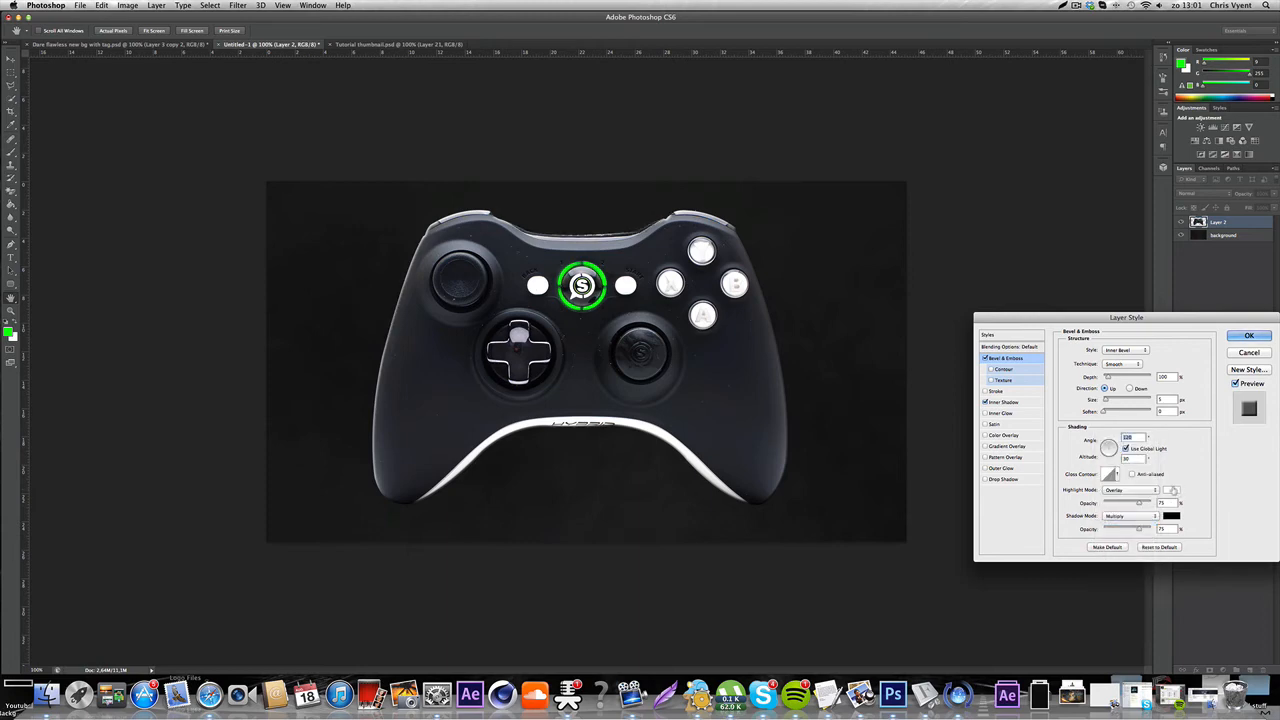
pyautogui.click(1171, 491)
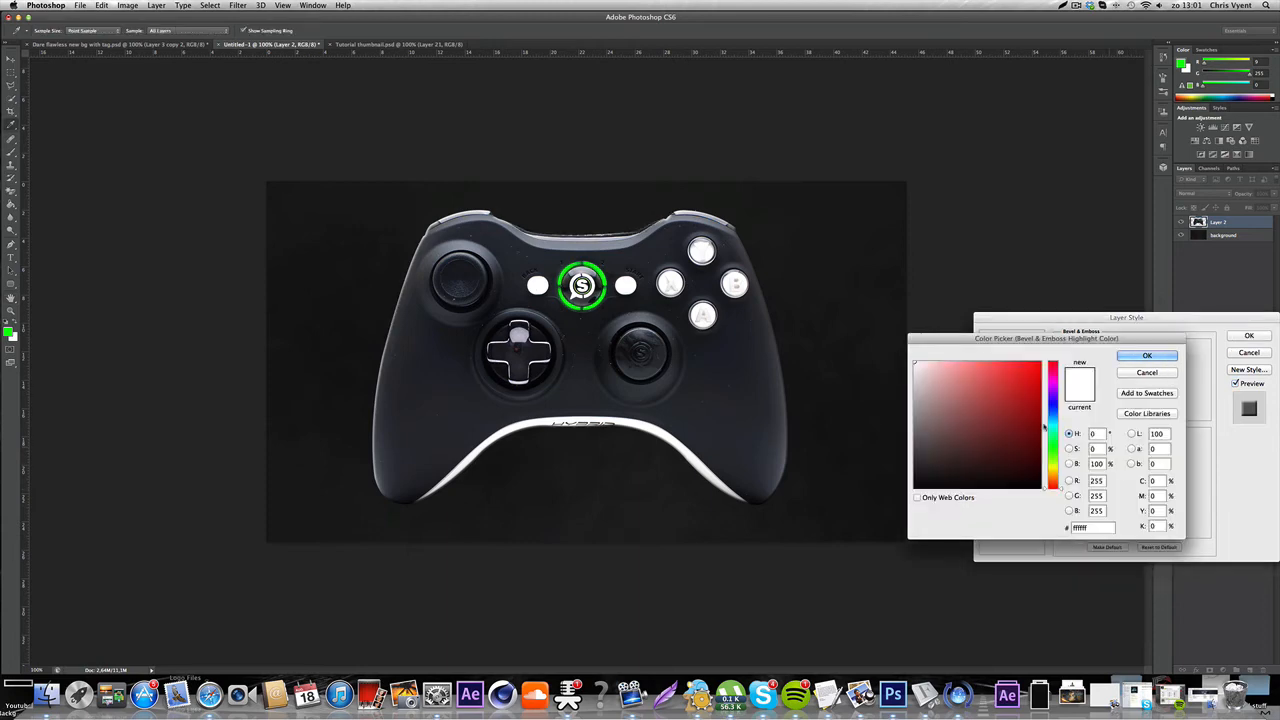
pyautogui.click(1143, 356)
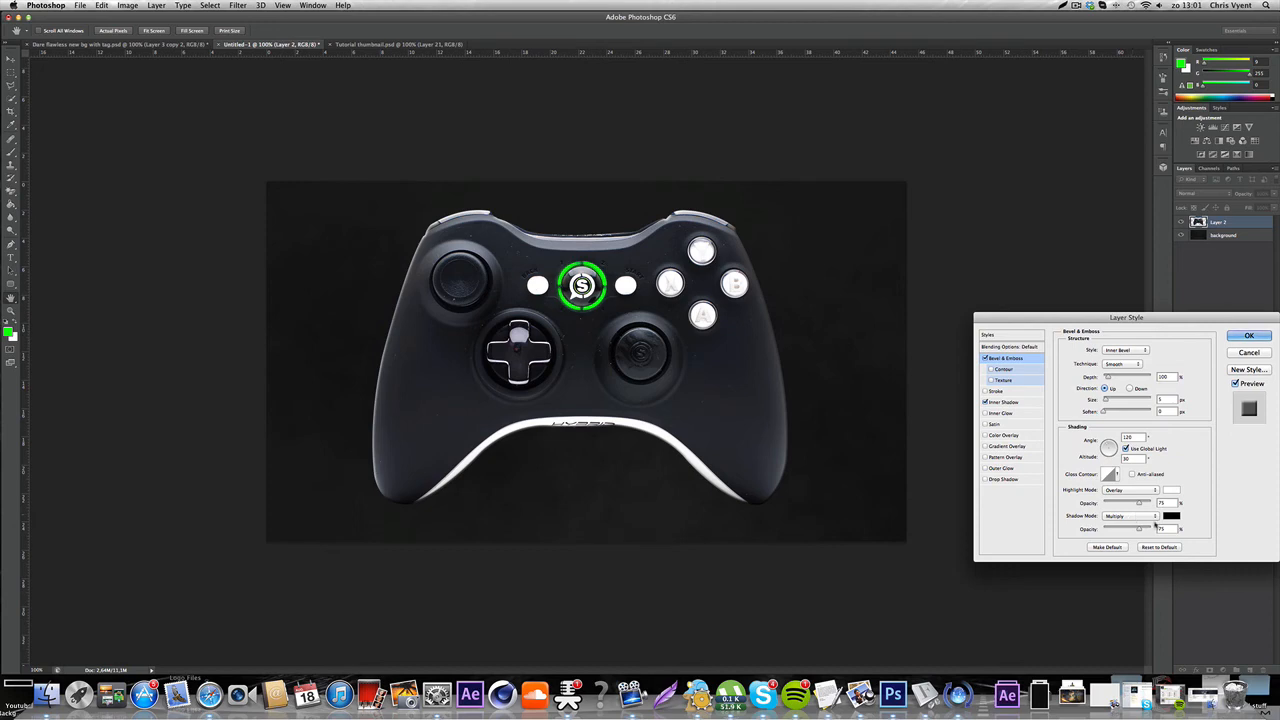
# - Make the bevel's shadow colour white (ffffff), set its shadow mode to Overlay and lower the shadow opacity
pyautogui.click(1171, 516)
pyautogui.moveTo(962, 437); pyautogui.dragTo(974, 427)
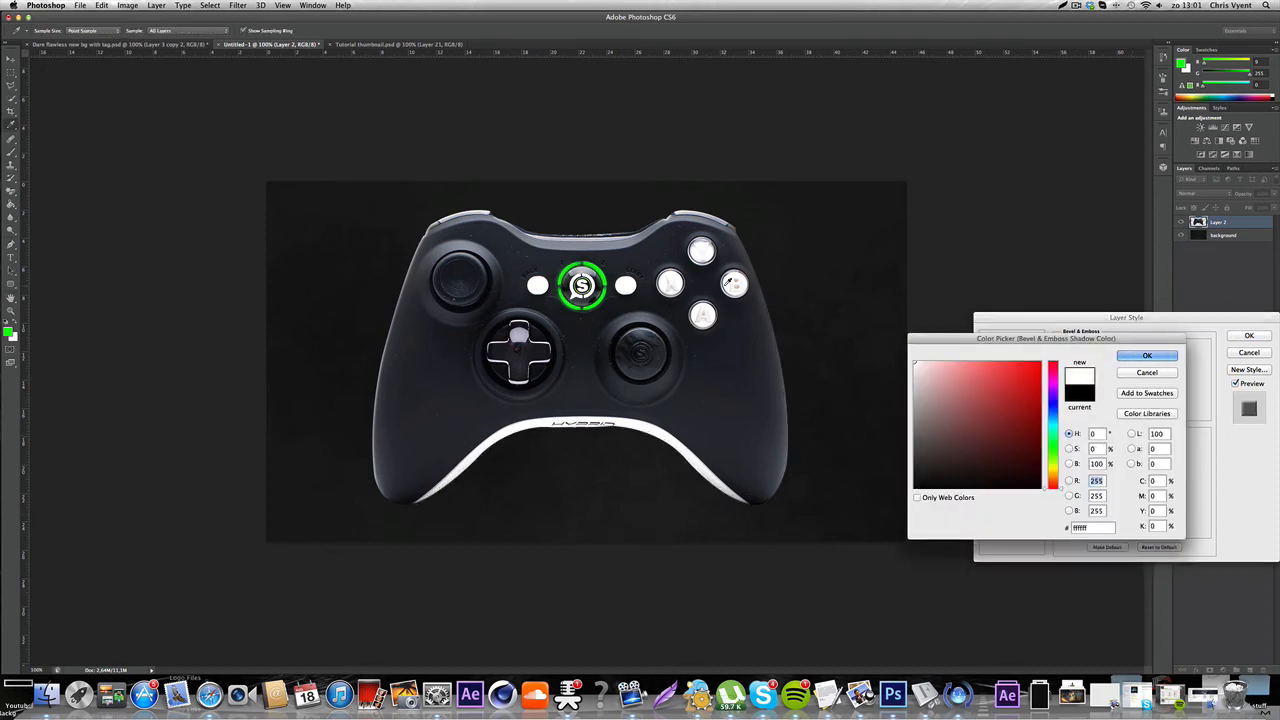
pyautogui.click(1131, 357)
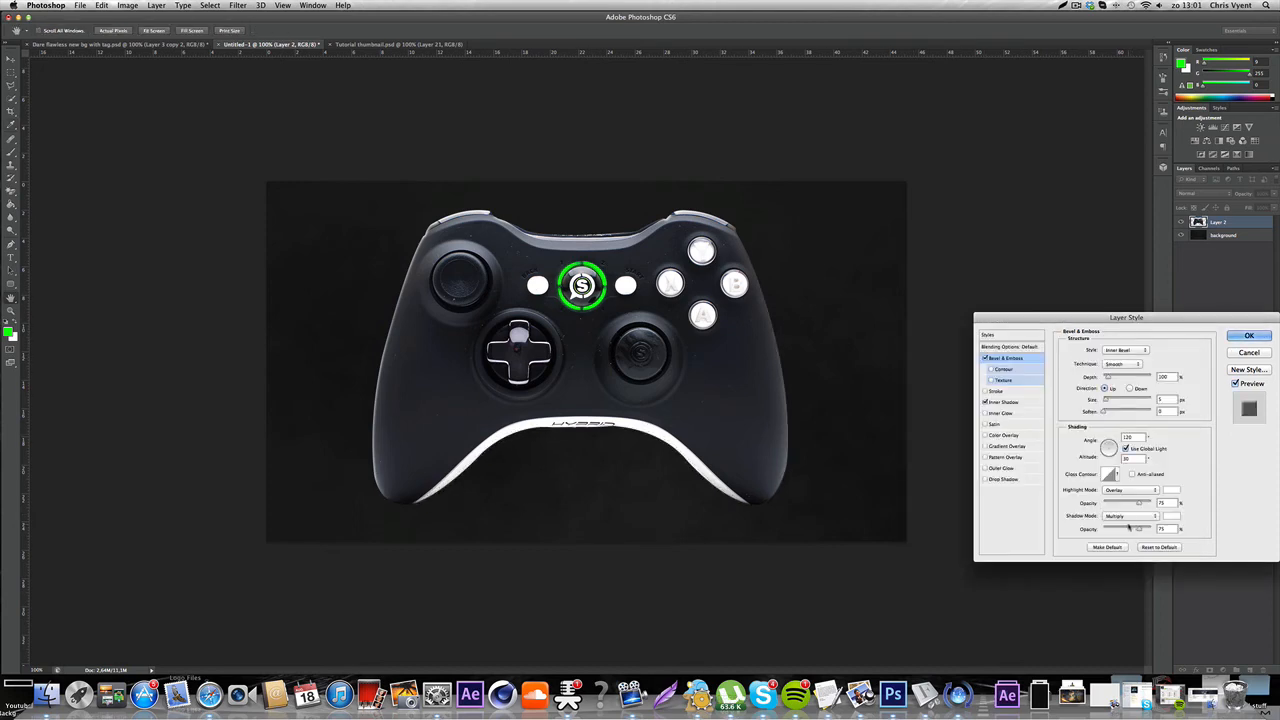
pyautogui.click(1131, 516)
pyautogui.click(1118, 584)
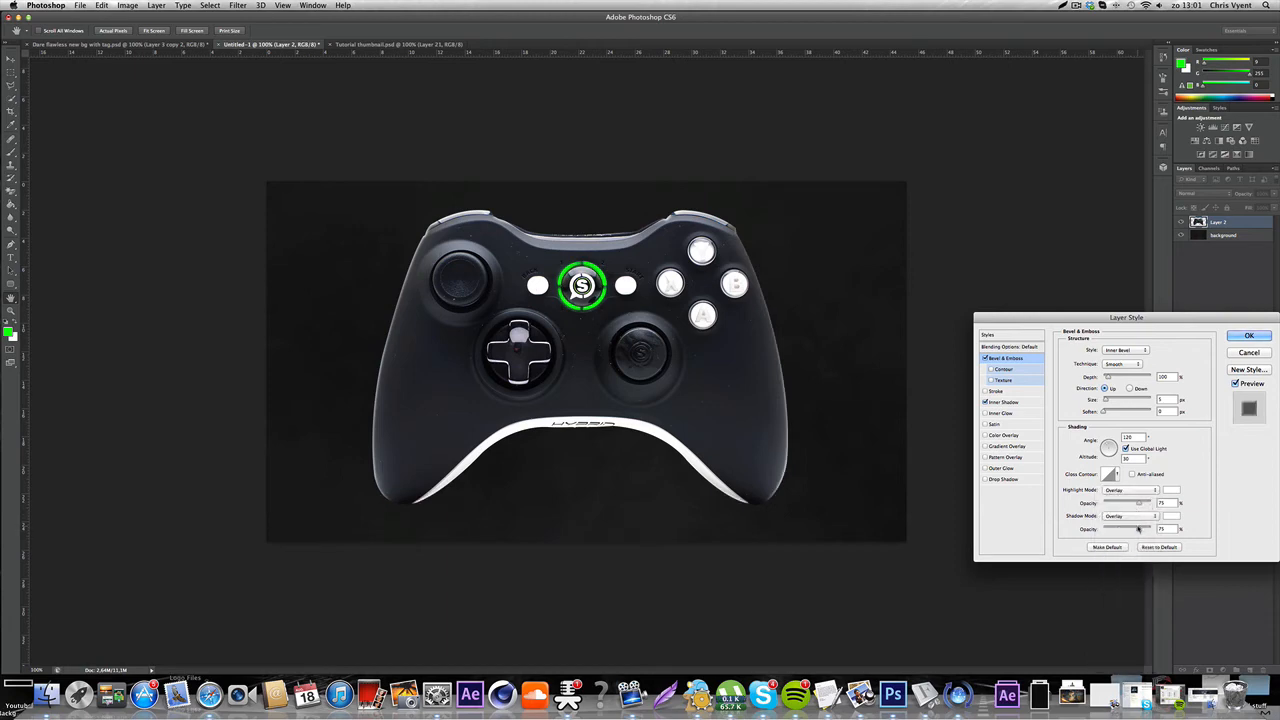
pyautogui.moveTo(1138, 528); pyautogui.dragTo(1115, 534)
# - Add a Drop Shadow to the controller layer and lower its opacity
pyautogui.click(1003, 480)
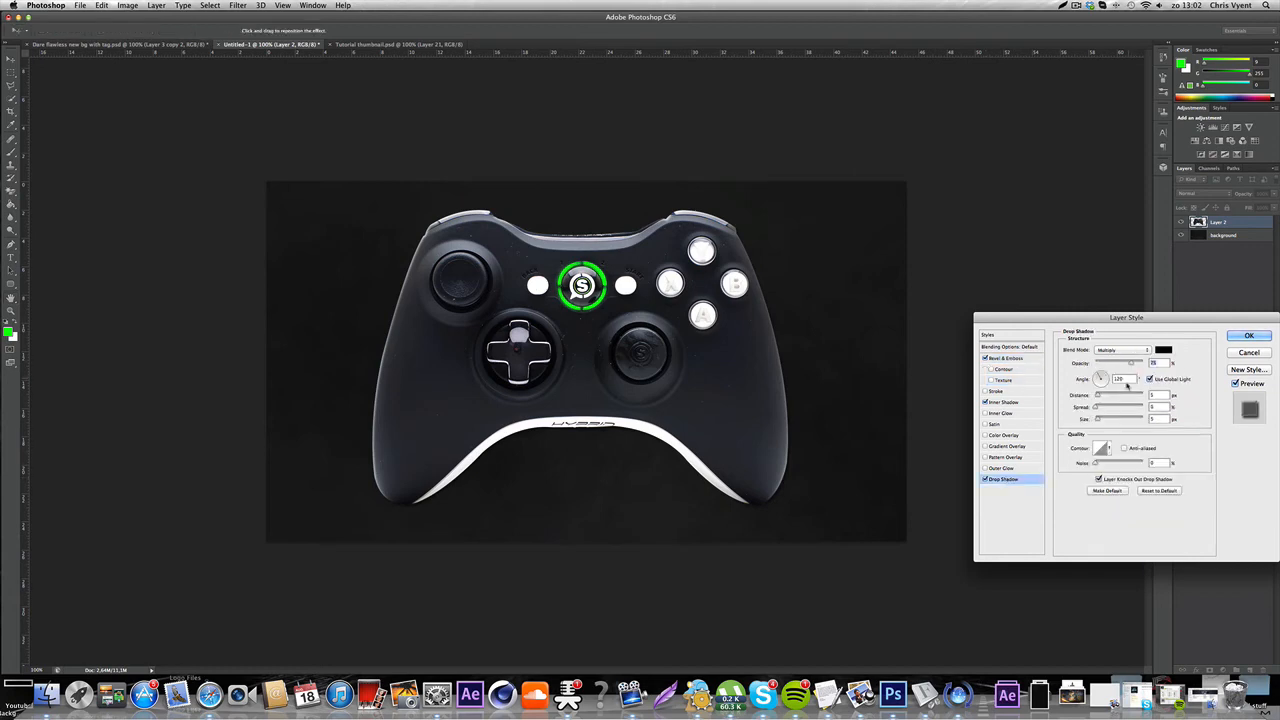
pyautogui.moveTo(1131, 365); pyautogui.dragTo(1118, 368)
pyautogui.moveTo(1141, 367); pyautogui.dragTo(1116, 365)
# - Add a Gradient Overlay in Overlay blend mode with strongly reduced opacity and apply the layer style
pyautogui.click(1008, 446)
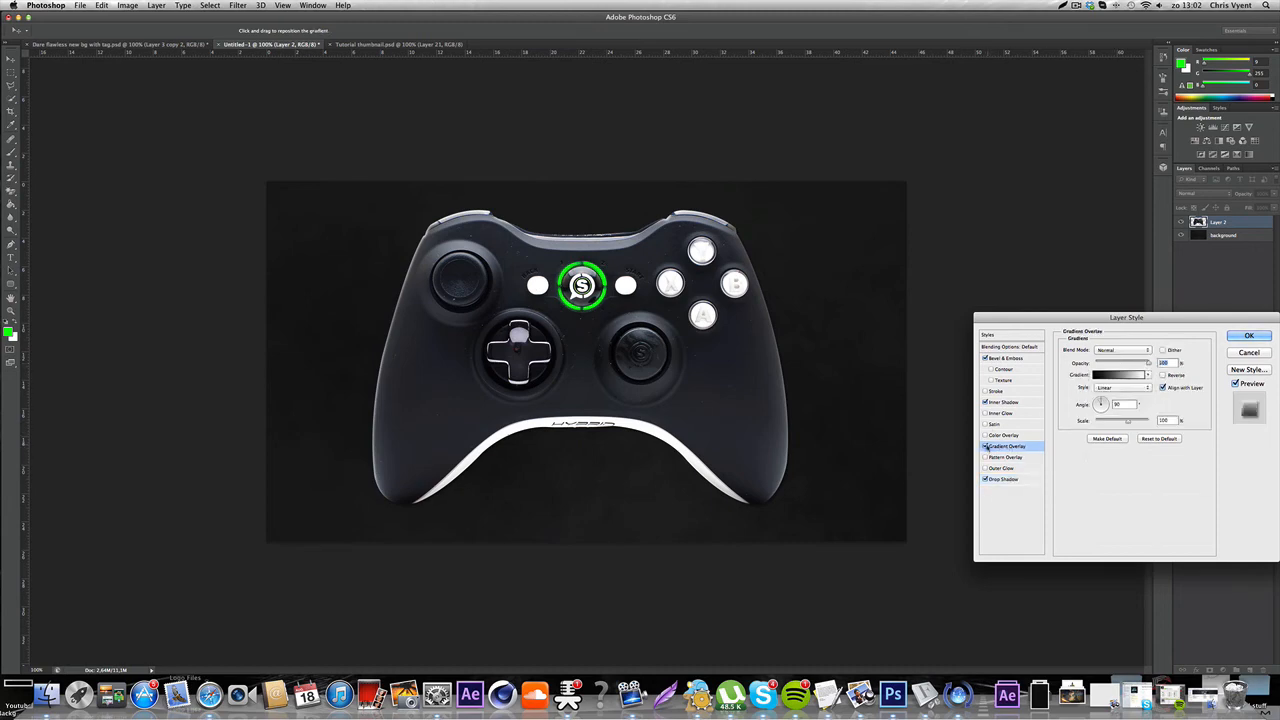
pyautogui.click(1124, 351)
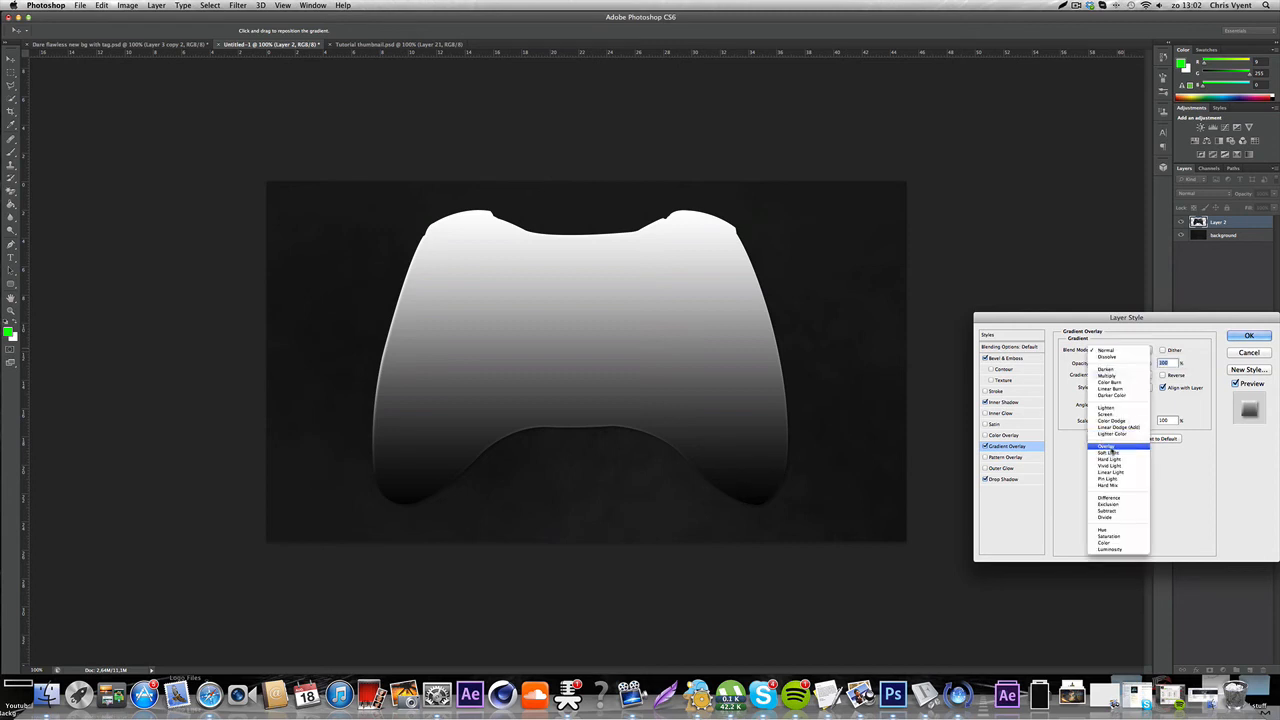
pyautogui.click(1110, 446)
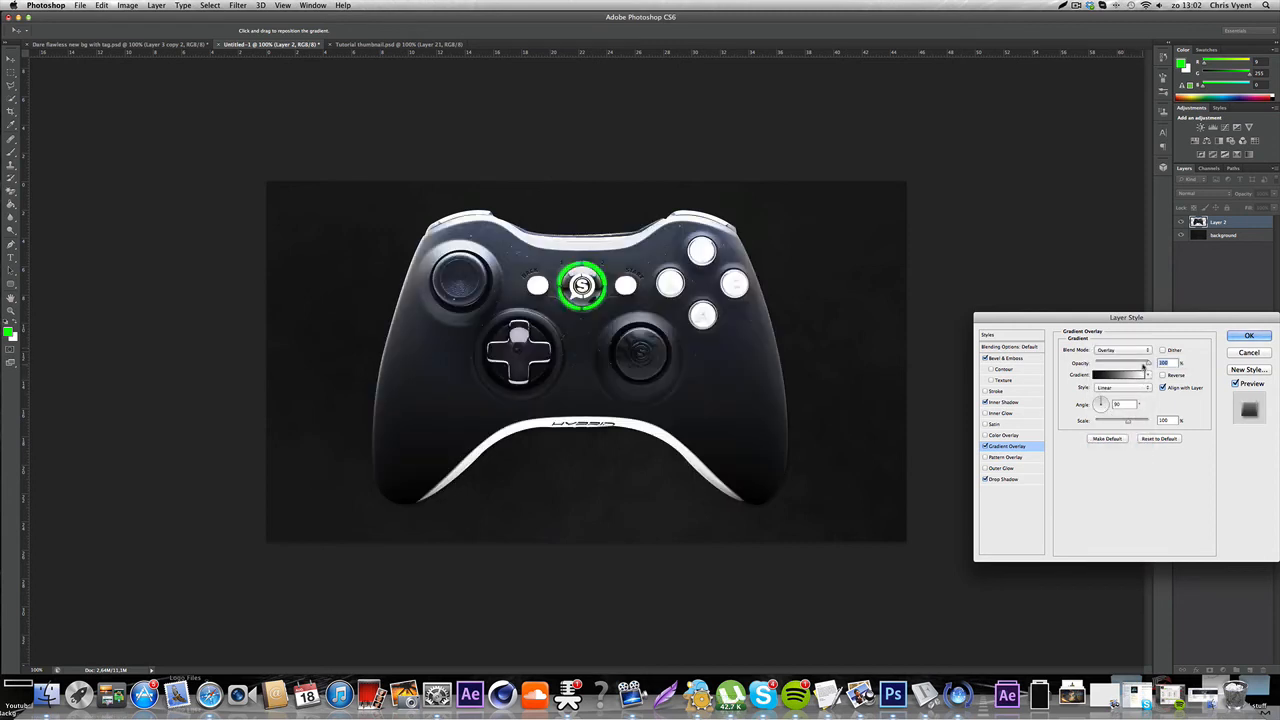
pyautogui.moveTo(1143, 366); pyautogui.dragTo(1109, 366)
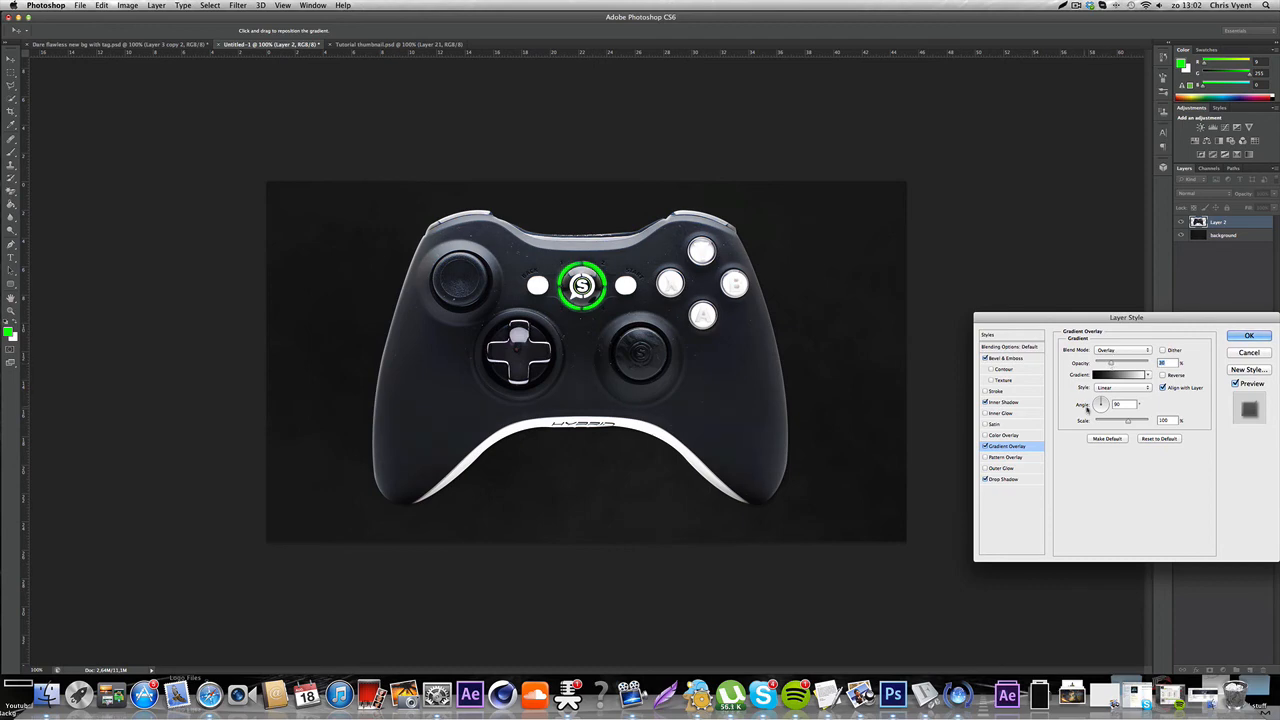
pyautogui.click(1250, 337)
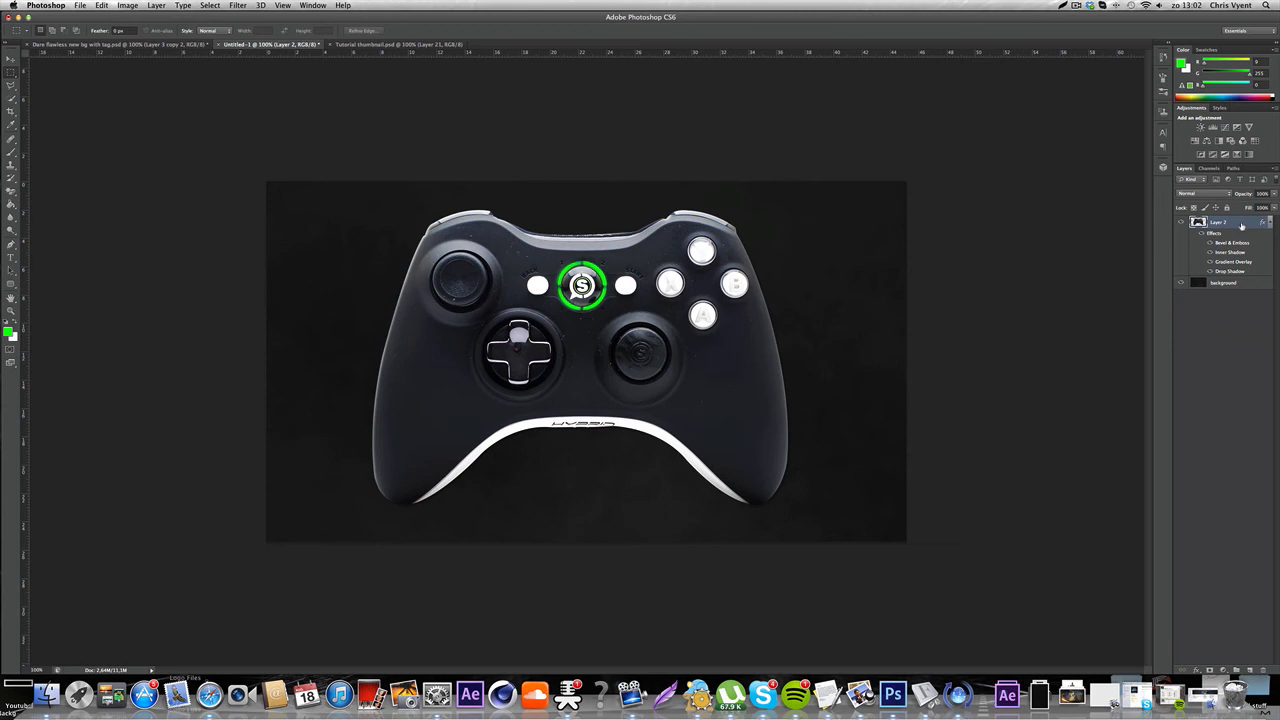
# - Duplicate Layer 2, hide the original and make the copy the active layer
pyautogui.press('super+j')
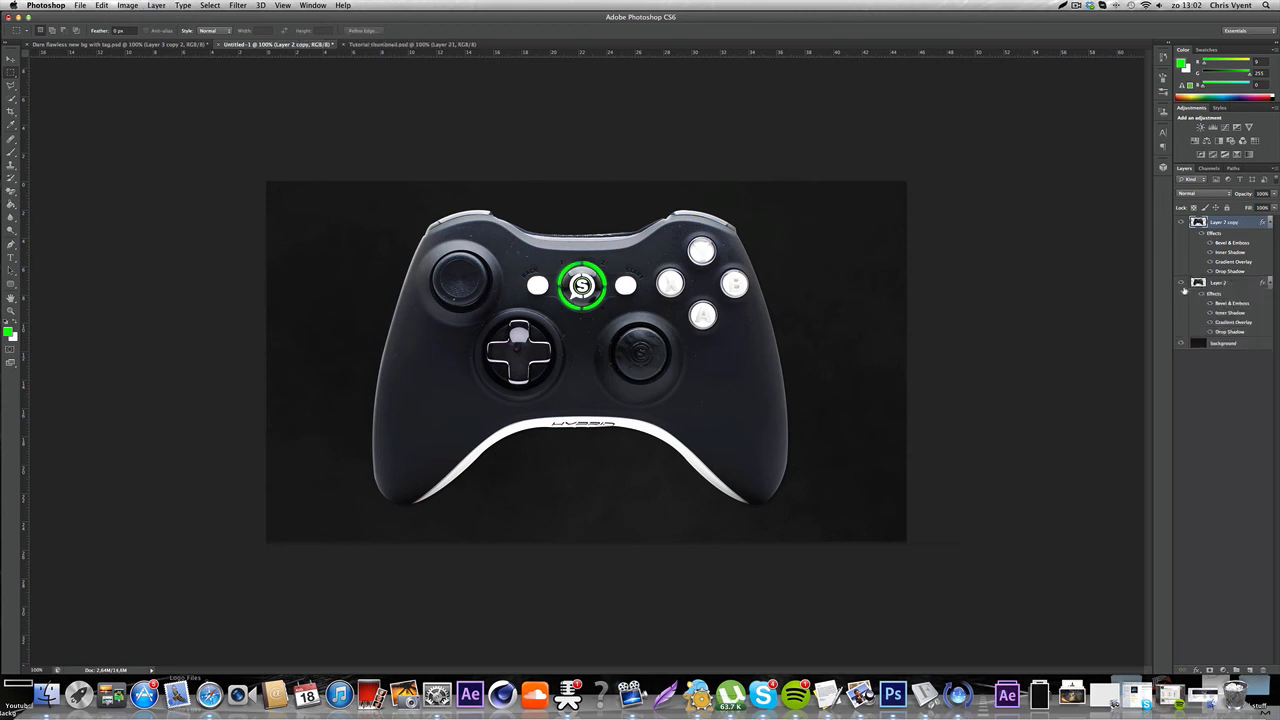
pyautogui.rightClick(1182, 284)
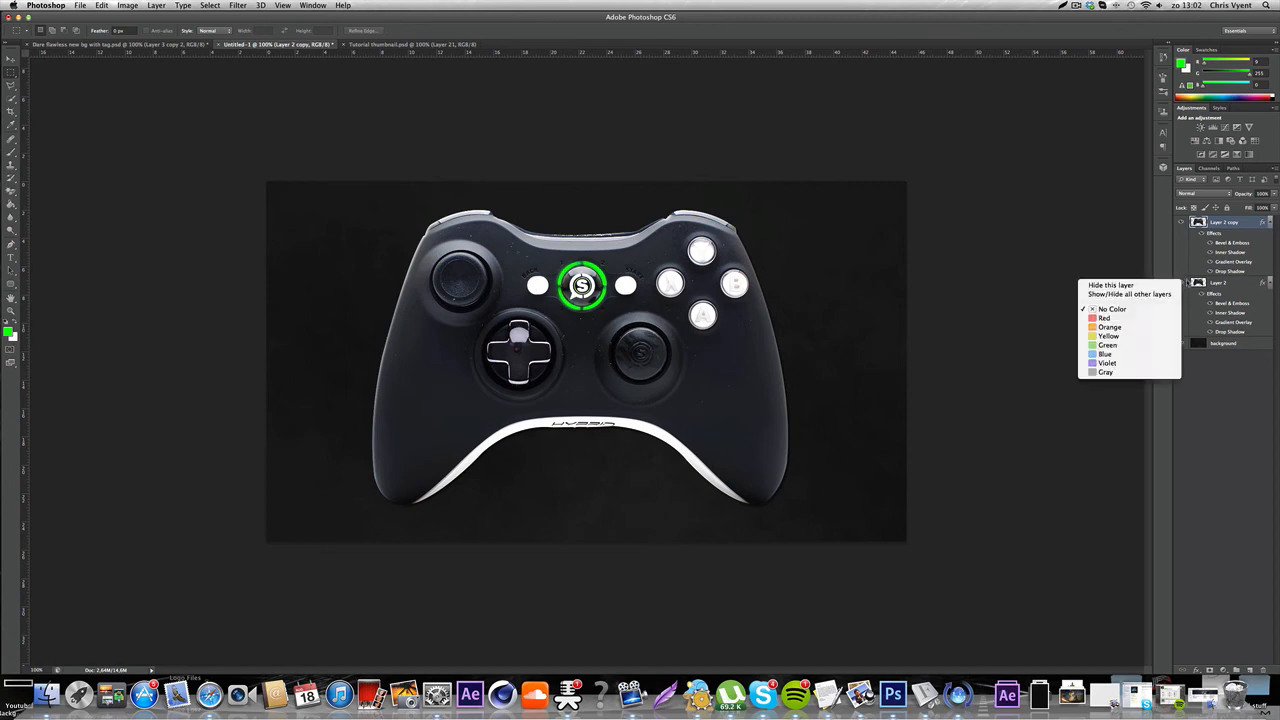
pyautogui.click(1184, 285)
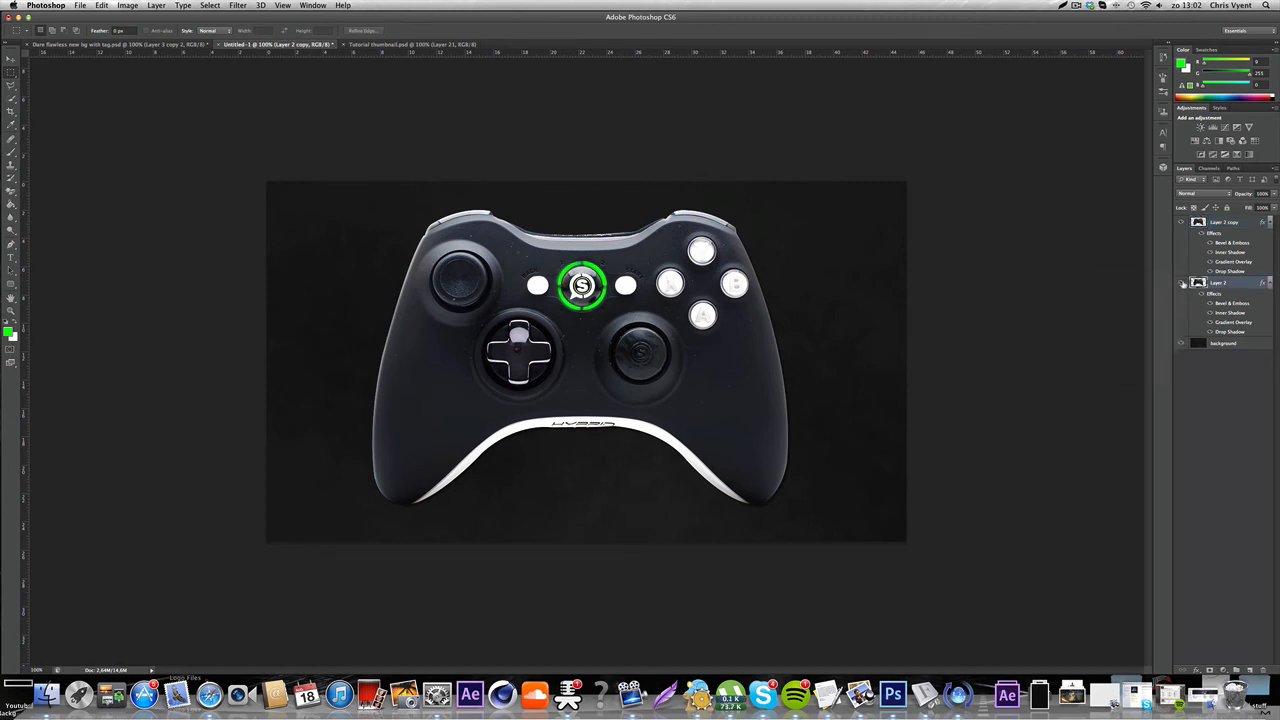
pyautogui.click(1181, 285)
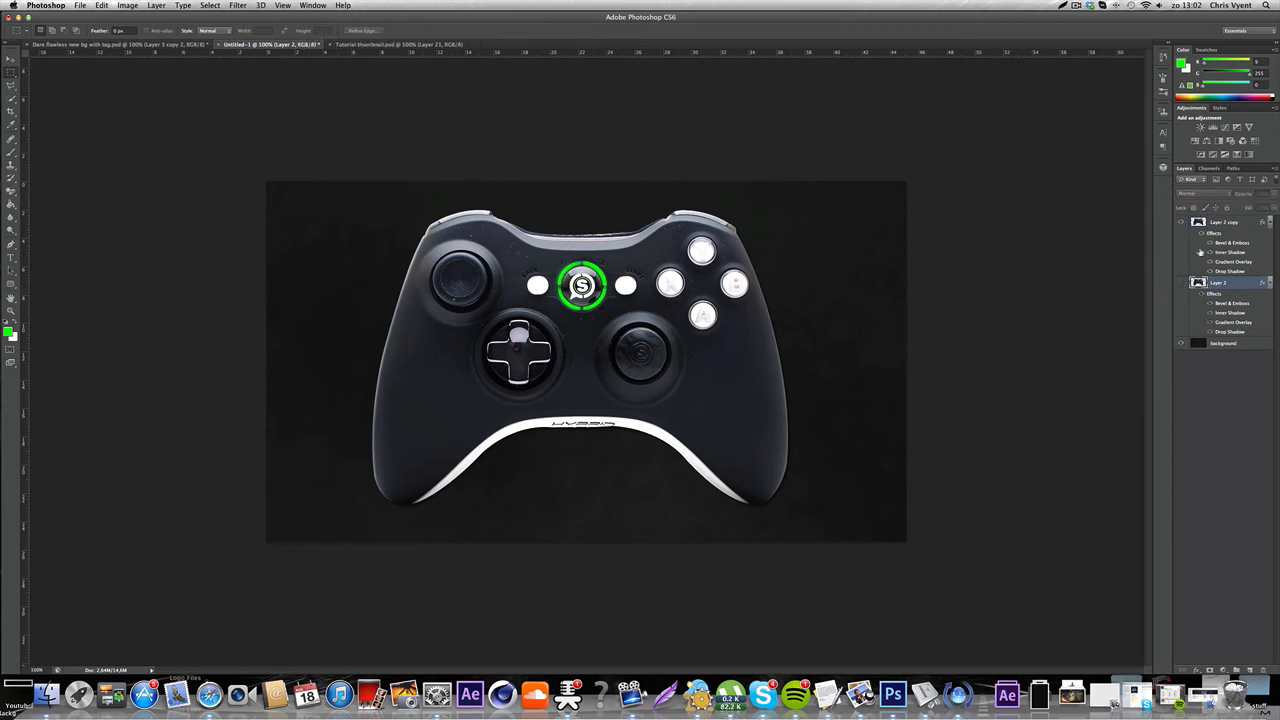
pyautogui.click(1216, 224)
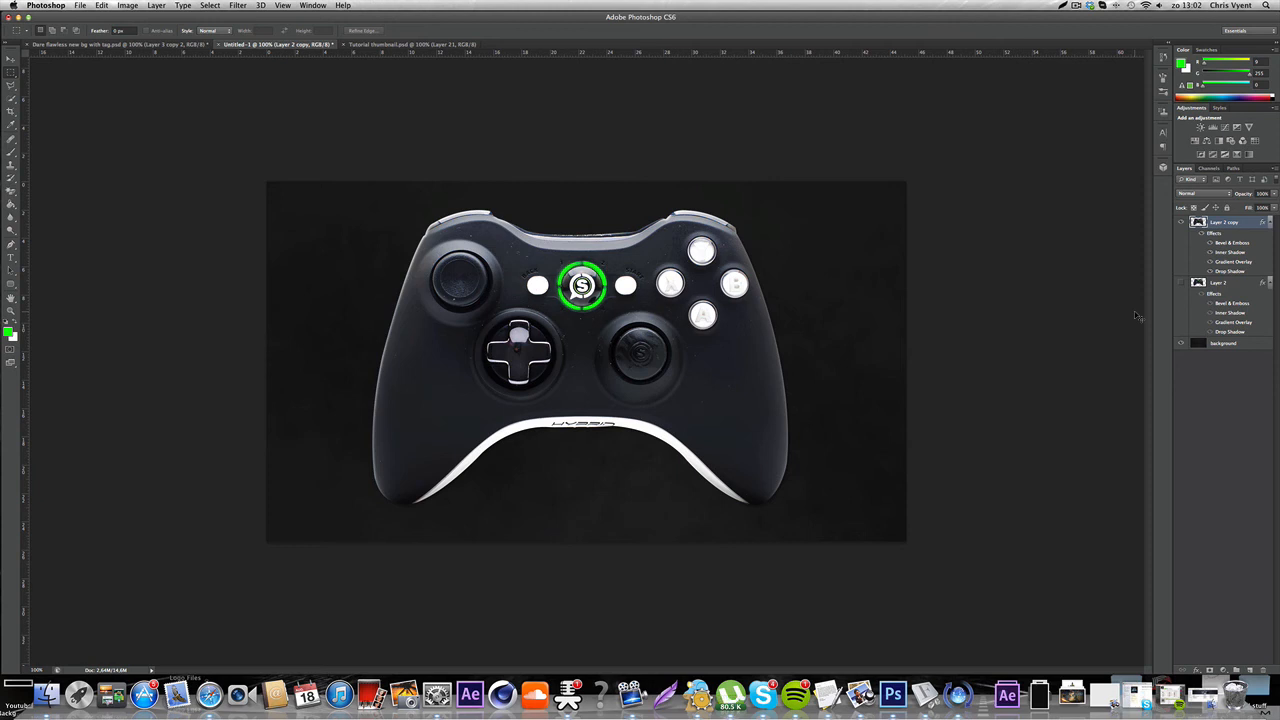
# - Scale the controller copy down proportionally around its centre to about a quarter of its size
pyautogui.press('super+t')
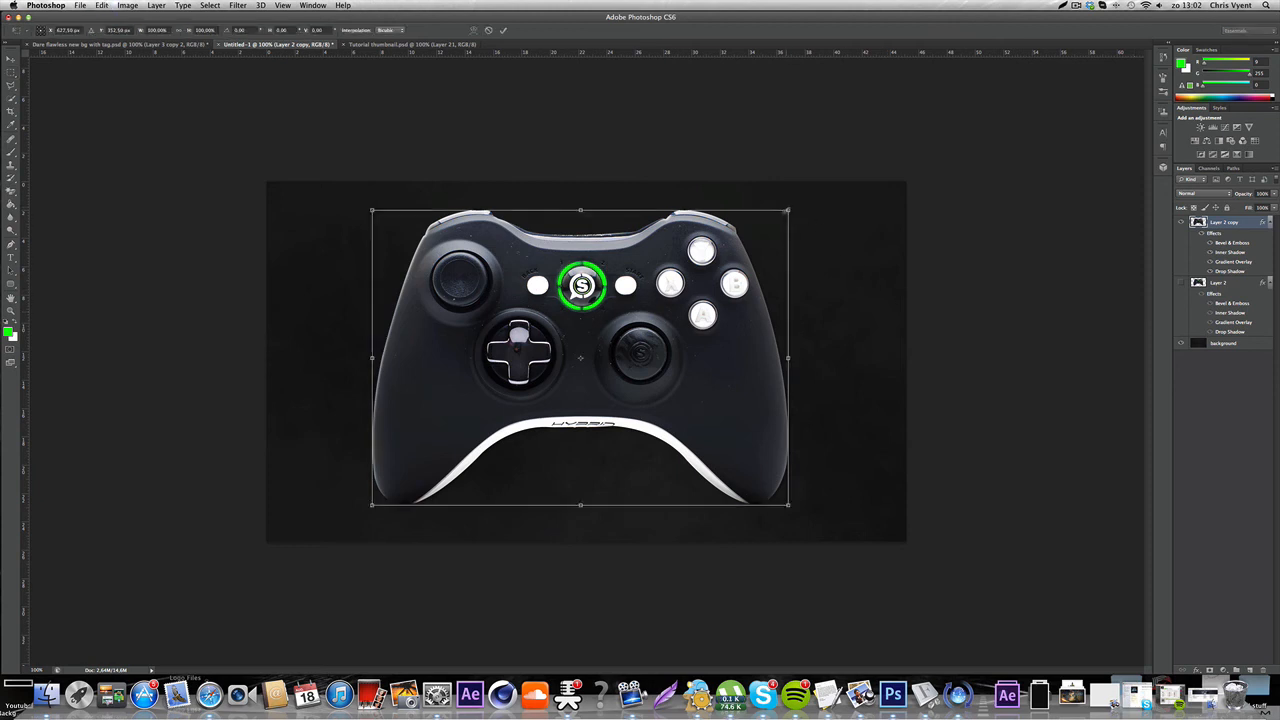
pyautogui.moveTo(787, 211); pyautogui.dragTo(632, 324)
pyautogui.press('Return')
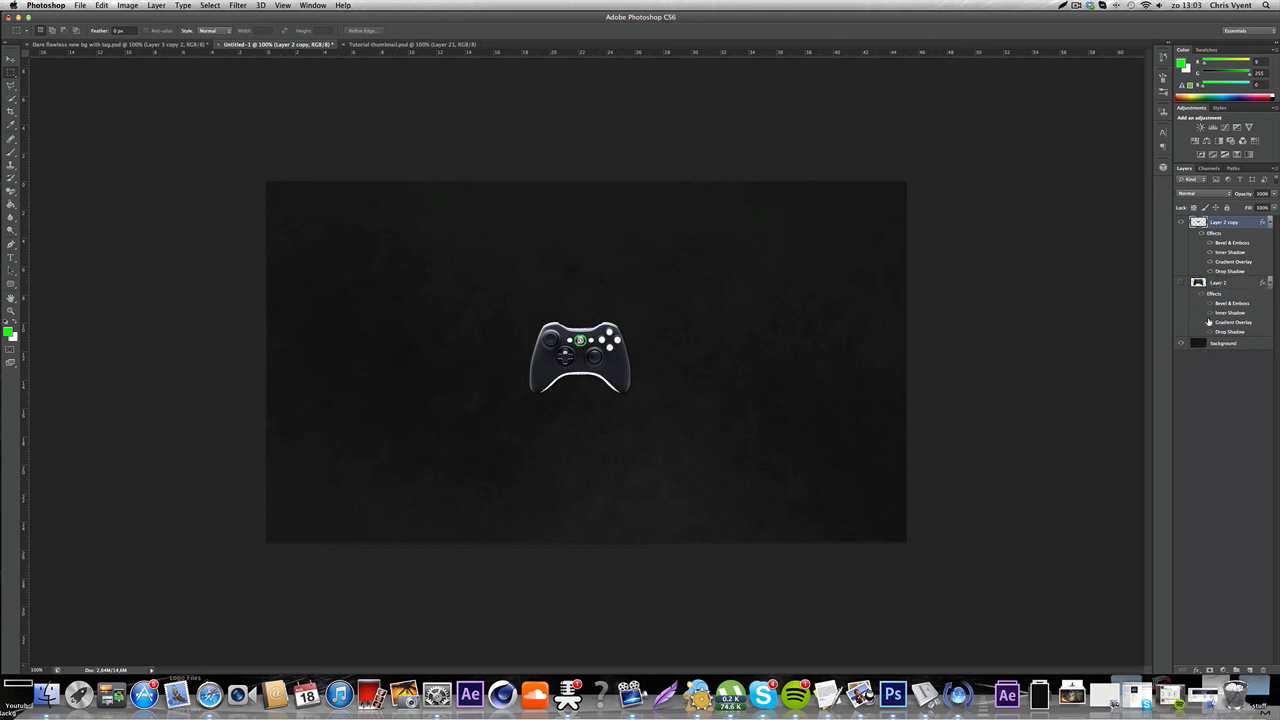
# - Duplicate the small controller, place the duplicate beside it and shift both together to the middle of the canvas
pyautogui.press('super+j')
pyautogui.press('v')
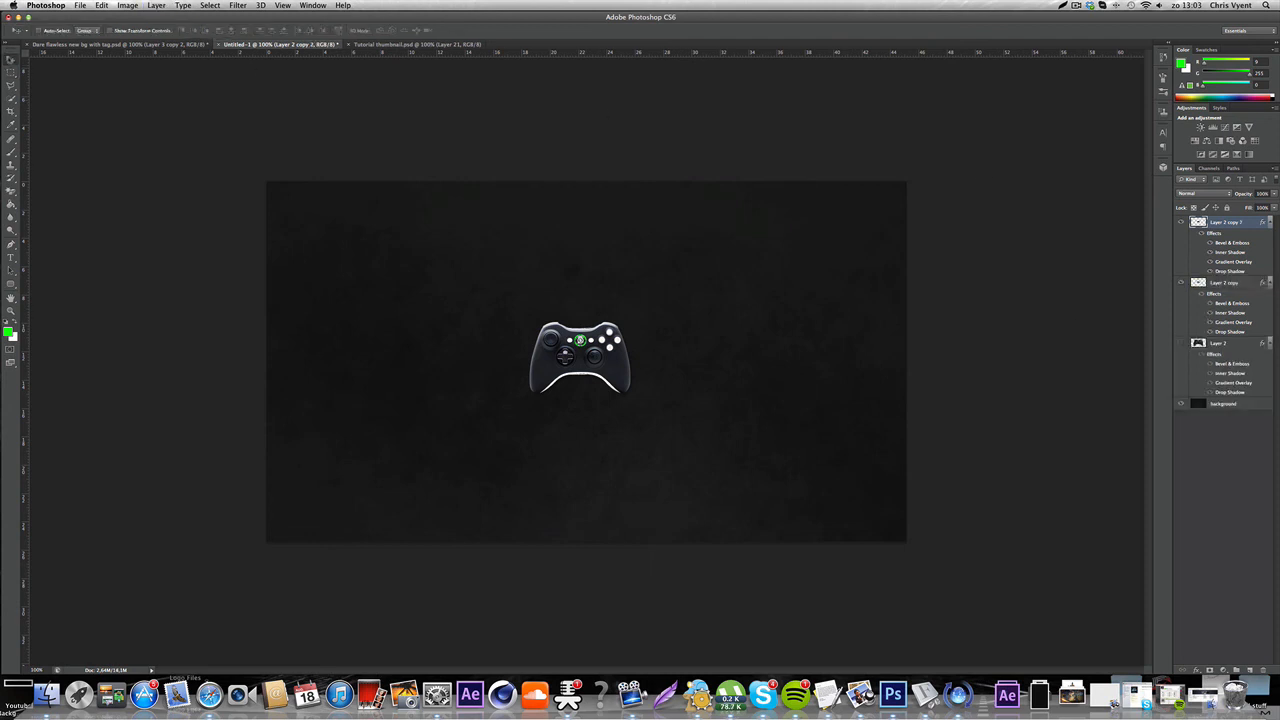
pyautogui.moveTo(601, 398); pyautogui.dragTo(723, 402)
pyautogui.keyDown('shift'); pyautogui.click(1225, 282); pyautogui.keyUp('shift')
pyautogui.moveTo(743, 331); pyautogui.dragTo(667, 332)
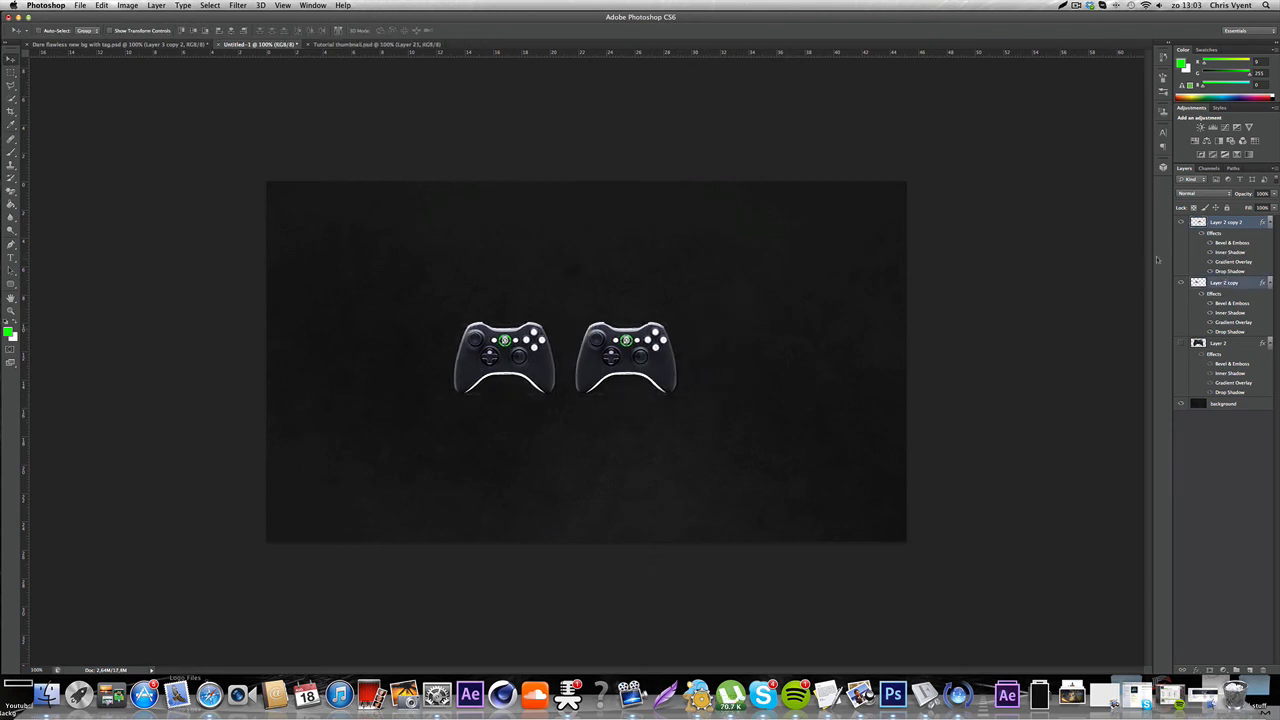
# - Compare the two small controllers by switching the layer effects of Layer 2 copy 2 off and back on
pyautogui.click(1225, 223)
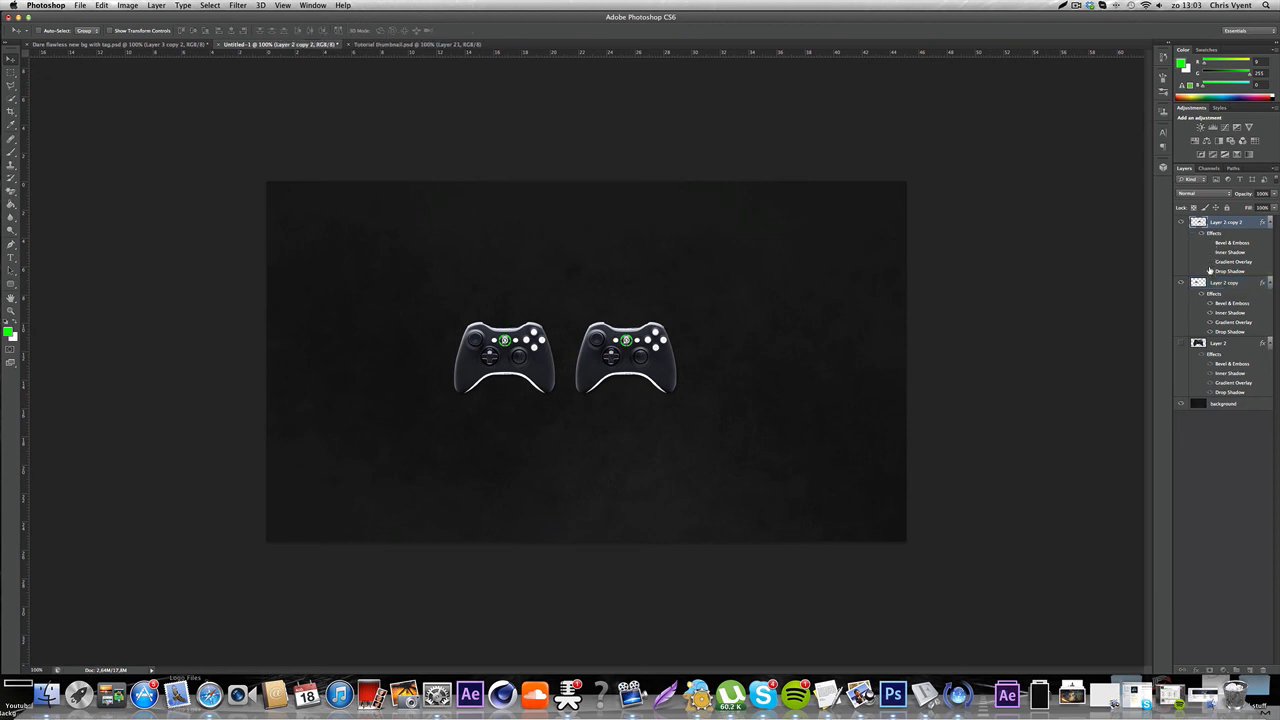
pyautogui.click(1210, 269)
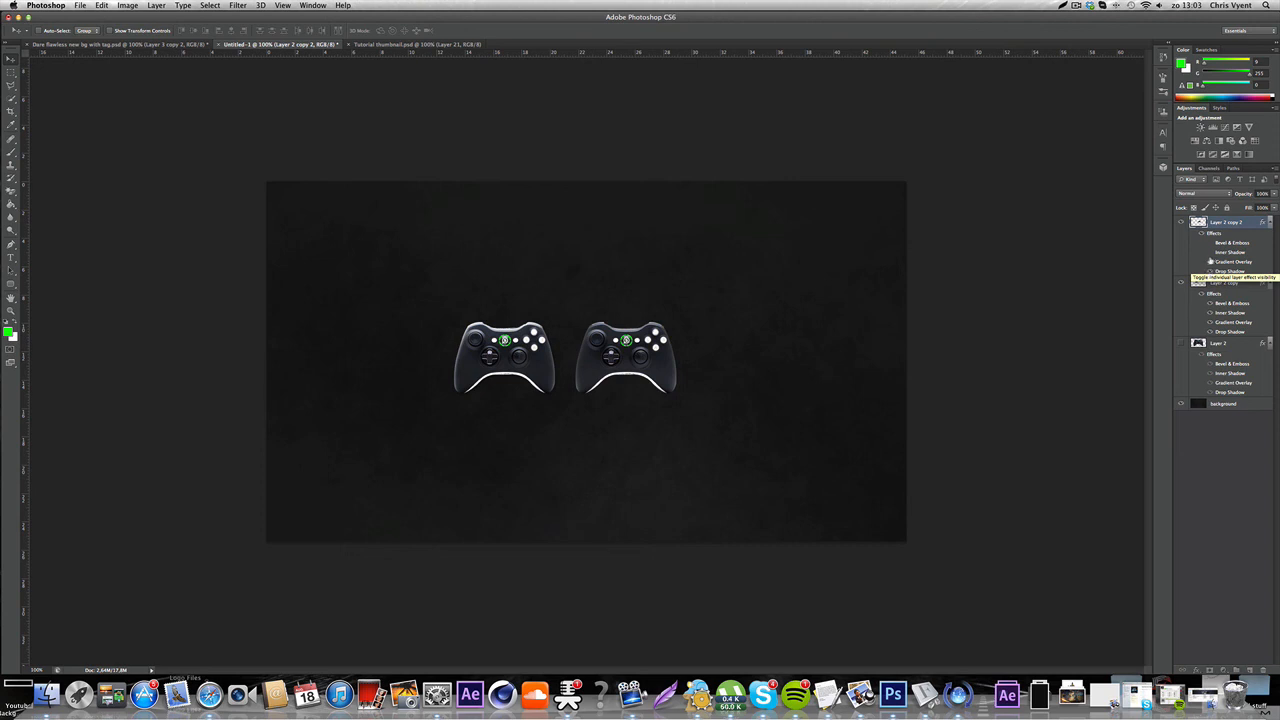
pyautogui.click(1210, 244)
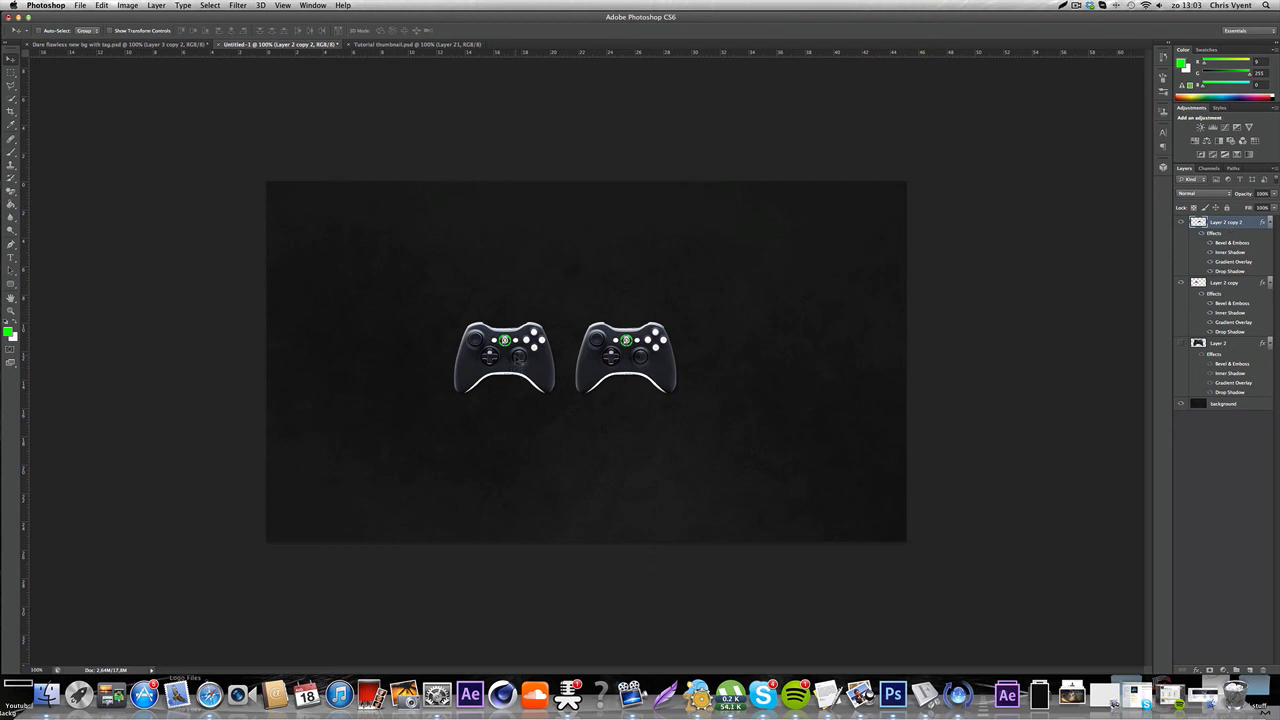
# - Copy the small styled controller into the Dare flawless new bg with tag.psd document and place it on the middle of the banner
pyautogui.moveTo(522, 360); pyautogui.dragTo(603, 384)
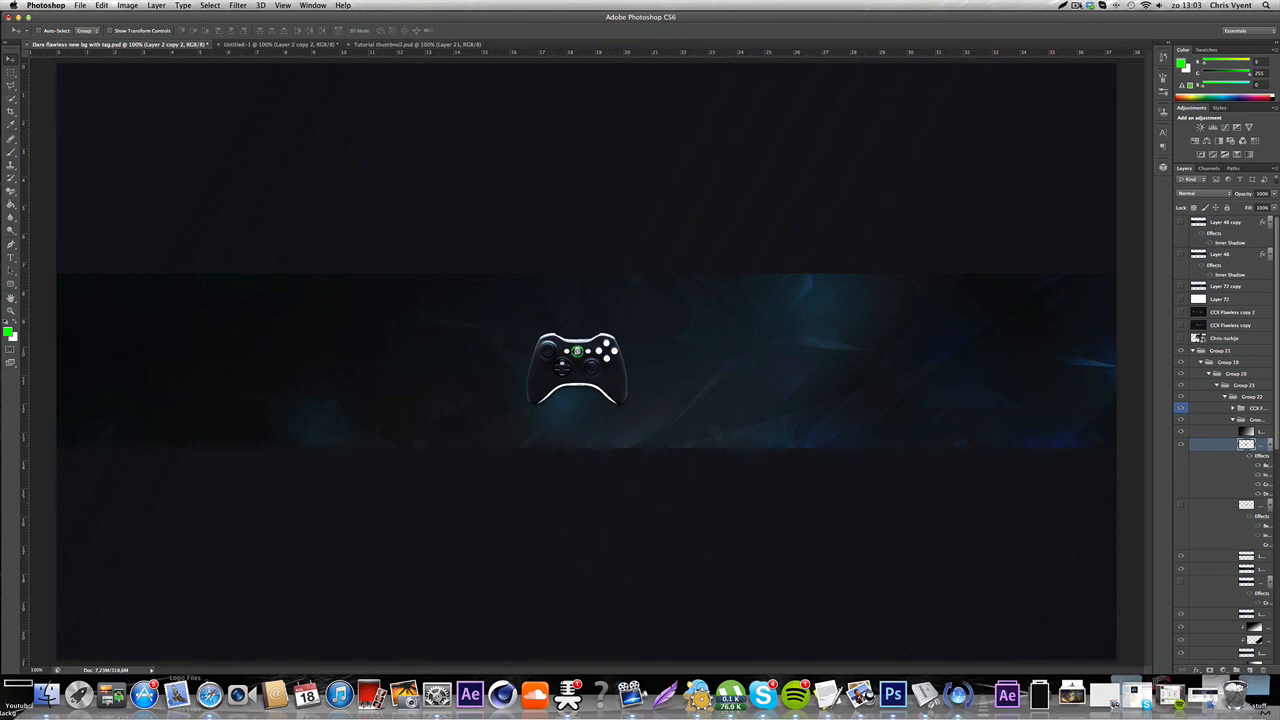
pyautogui.click(1075, 6)
pyautogui.click(1098, 29)
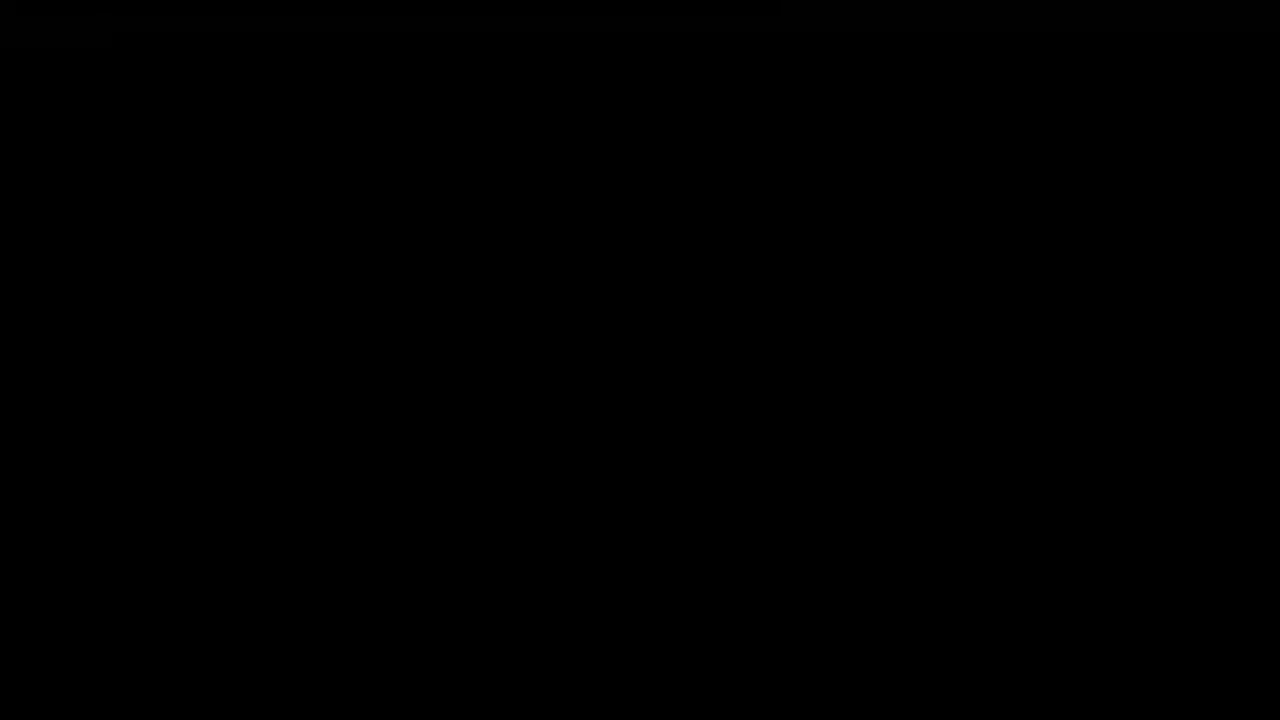